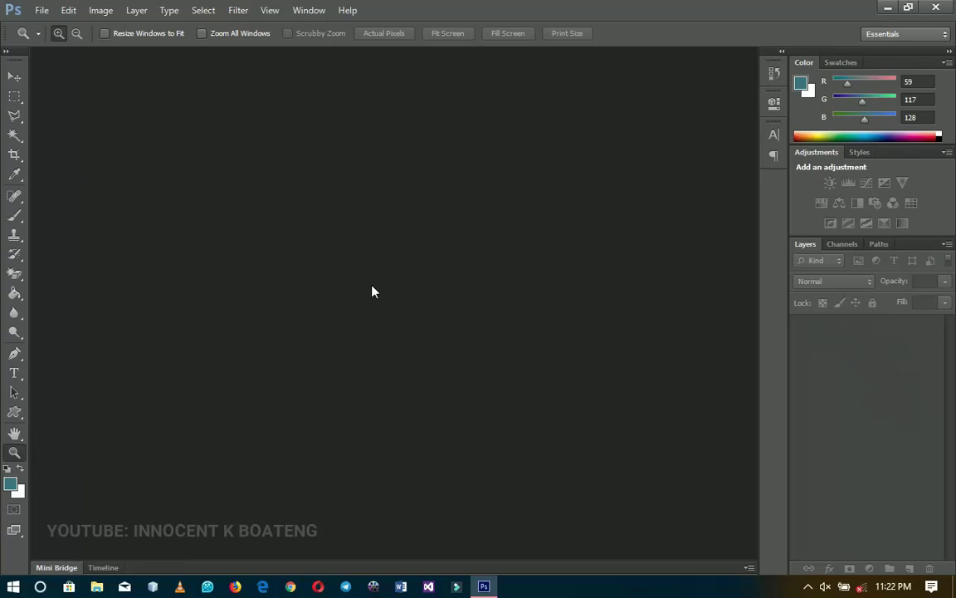
- Start a new document and reposition its settings dialog over the workspace
click(42, 9)
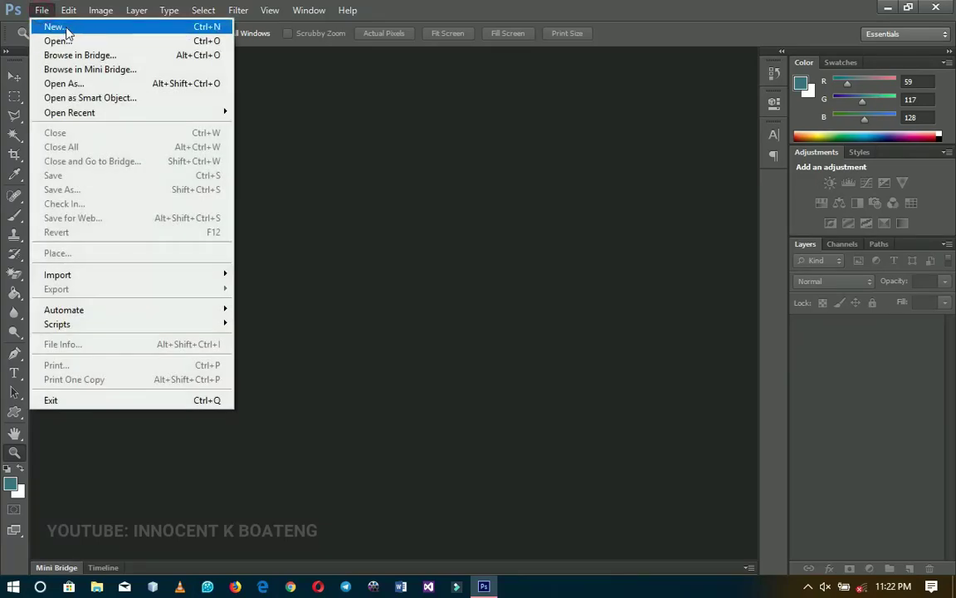
click(58, 26)
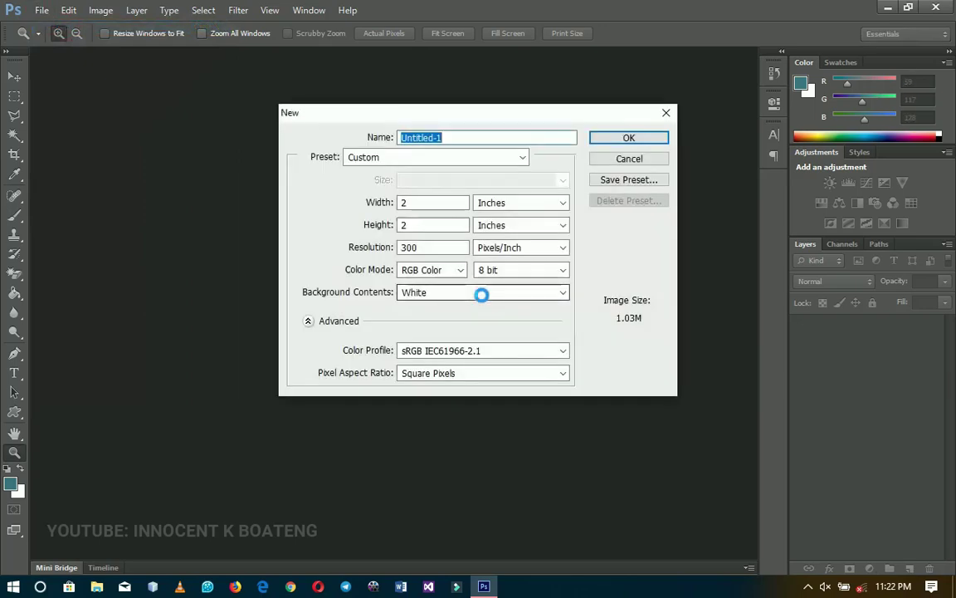
drag(511, 125, 448, 169)
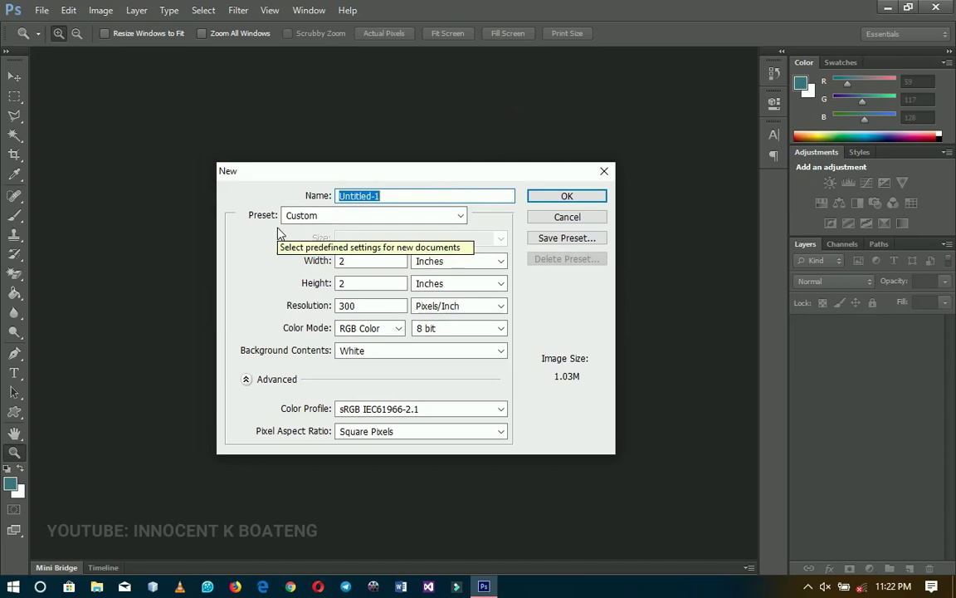
- Apply the Default Photoshop Size preset to the new document
click(338, 218)
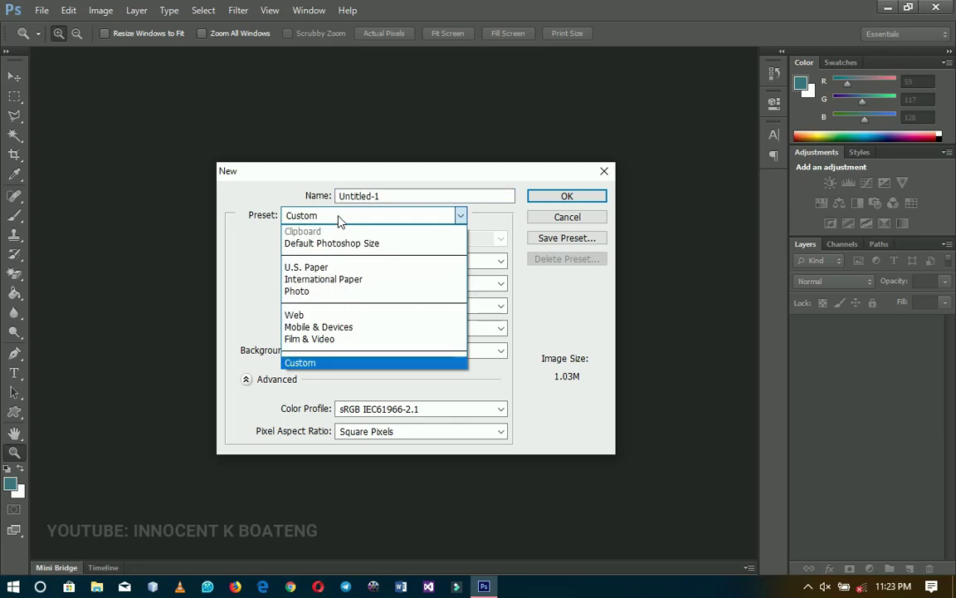
click(331, 219)
click(329, 216)
click(331, 243)
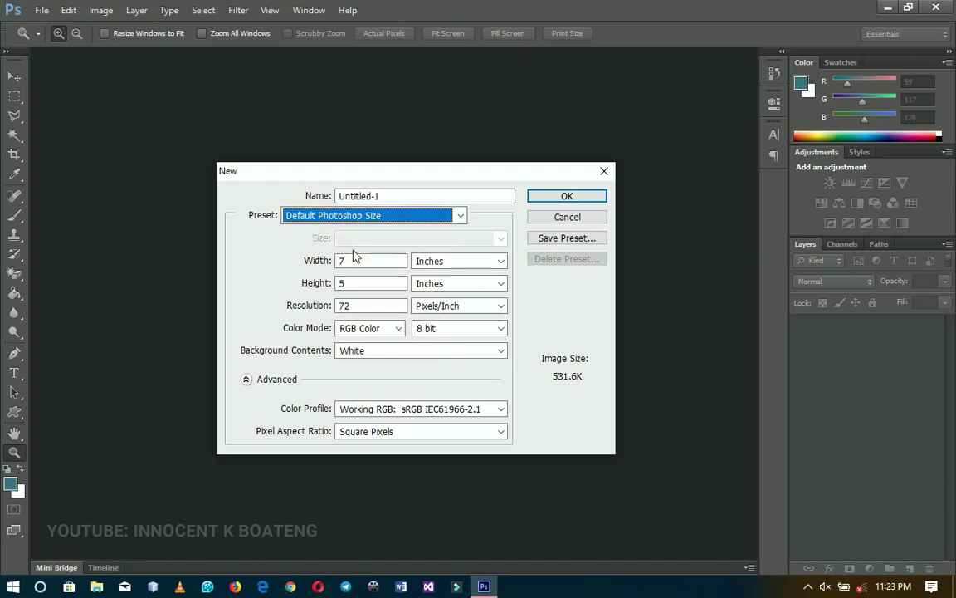
- Switch the new document to the U.S. Paper preset and view its paper sizes, keeping Letter
click(365, 216)
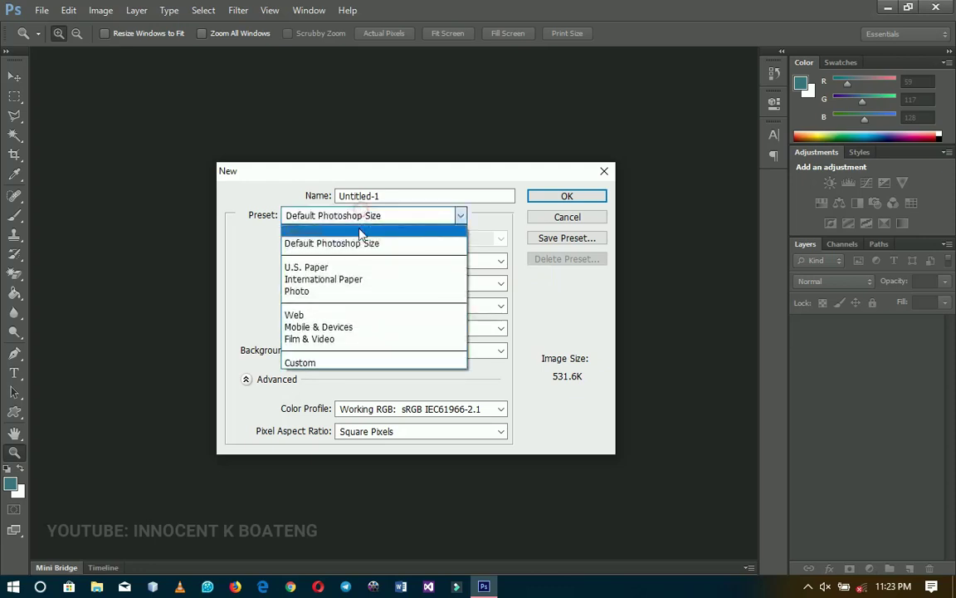
click(349, 268)
click(399, 239)
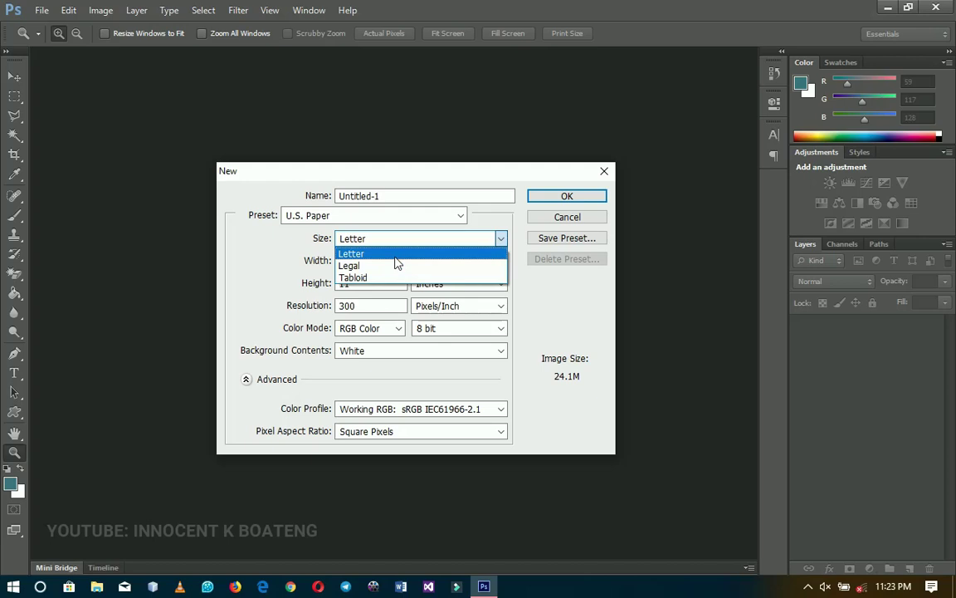
click(363, 195)
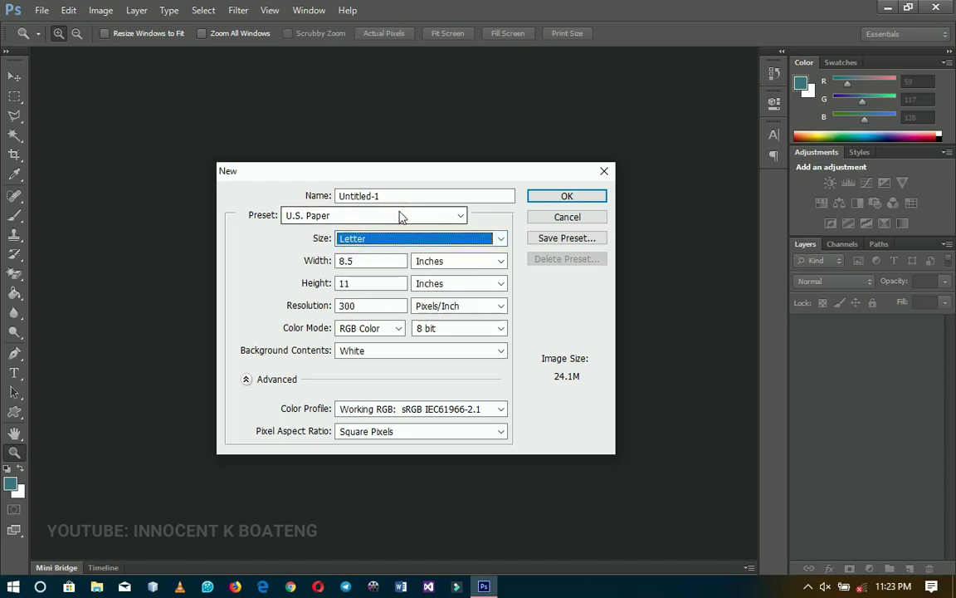
- Create the document from the International Paper preset at A4 size, 210 by 297 mm
click(401, 216)
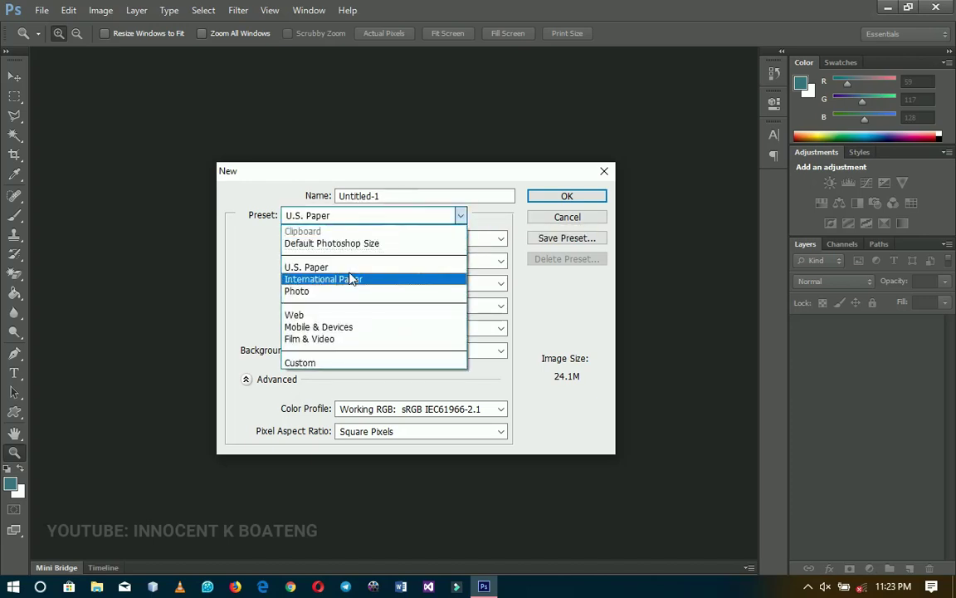
click(351, 280)
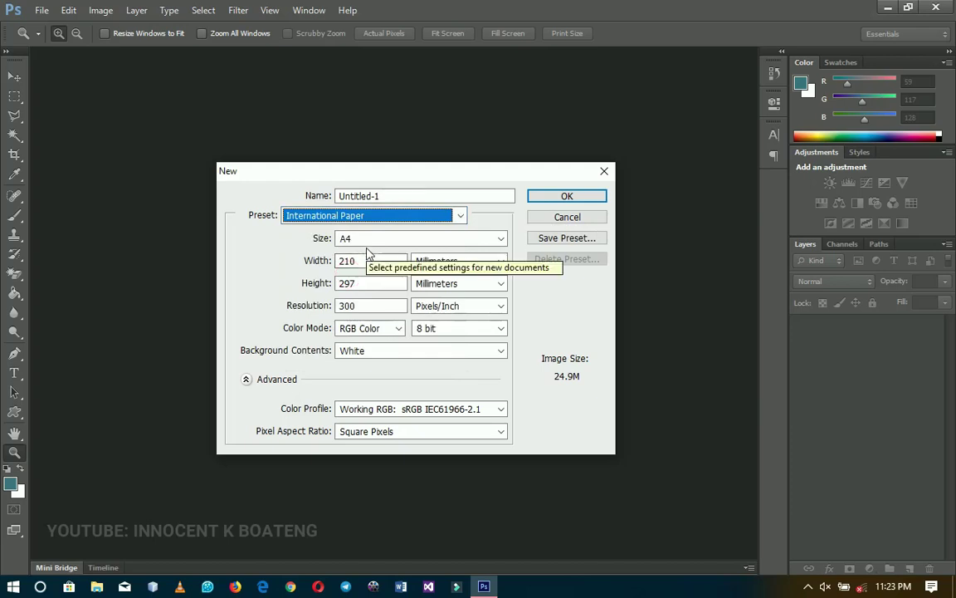
click(374, 240)
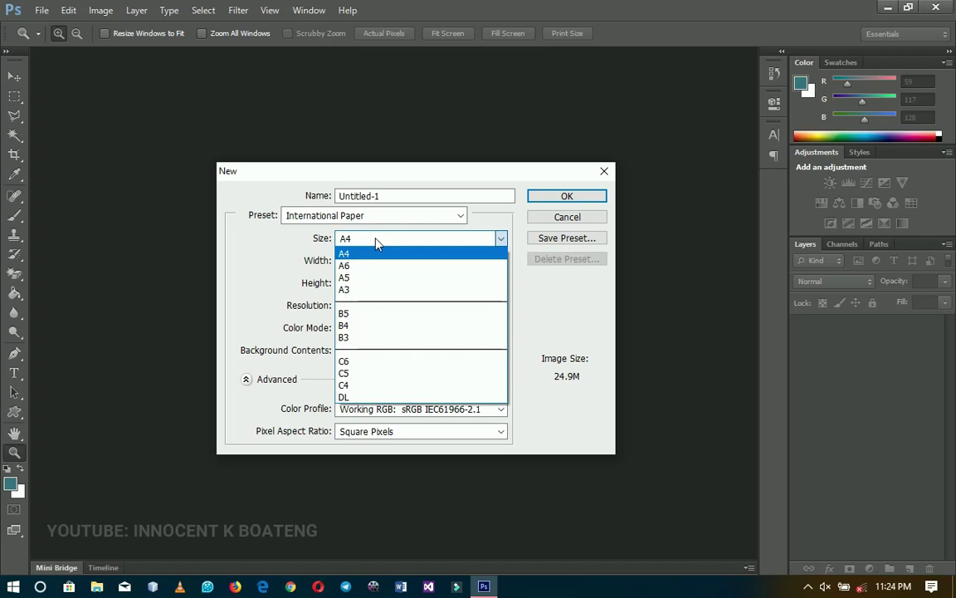
click(378, 254)
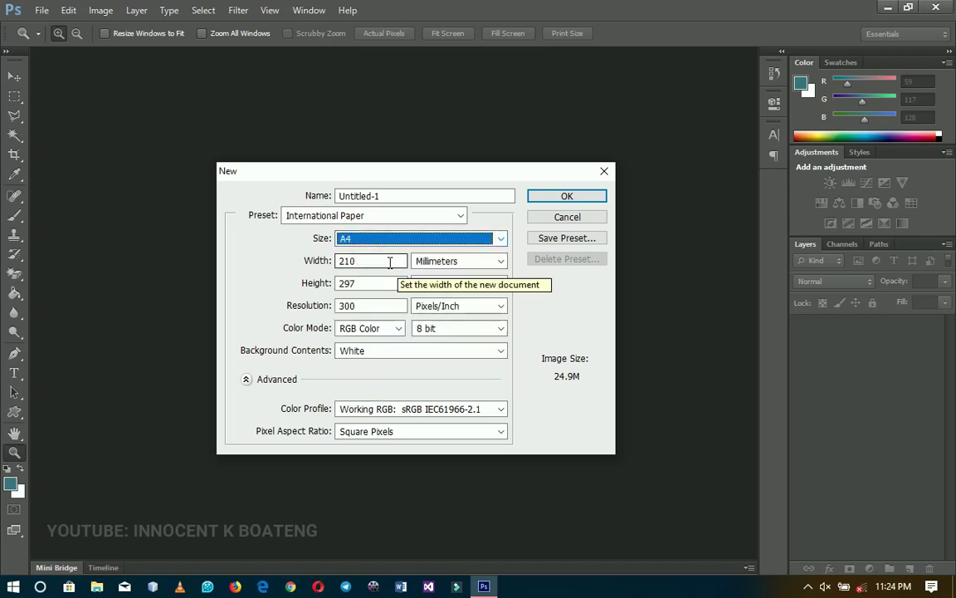
click(389, 262)
click(371, 282)
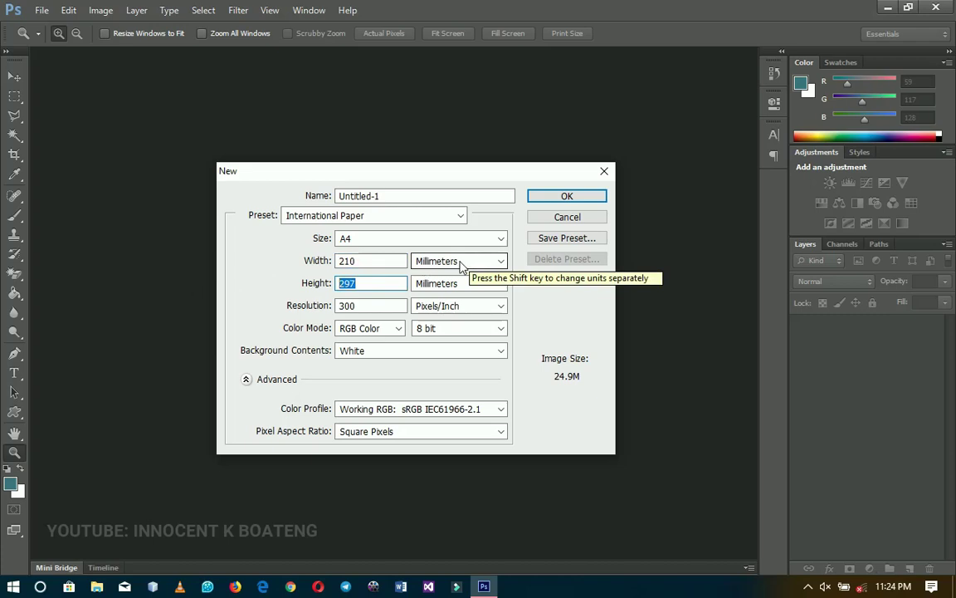
click(566, 196)
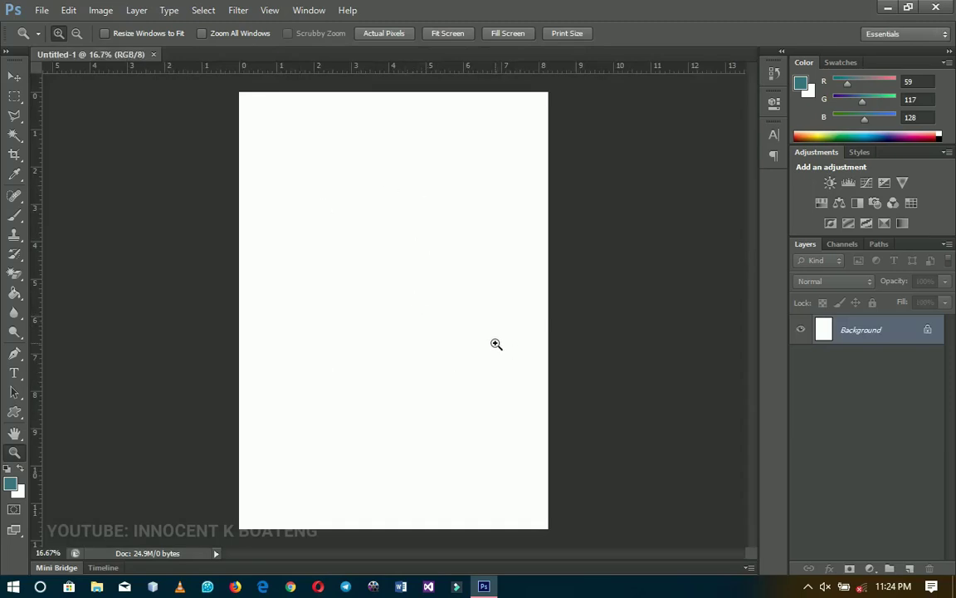
alt+click(428, 317)
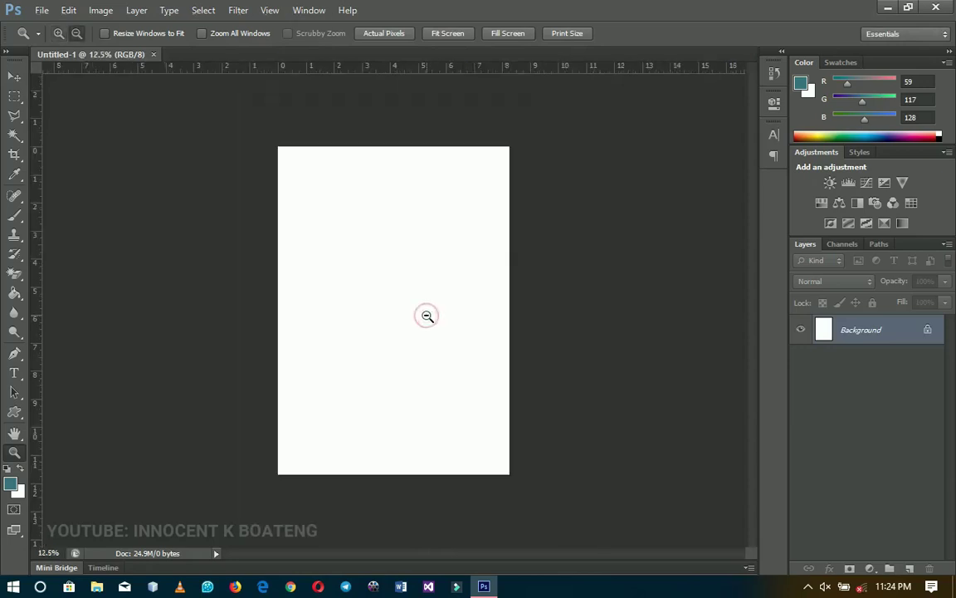
alt+click(428, 317)
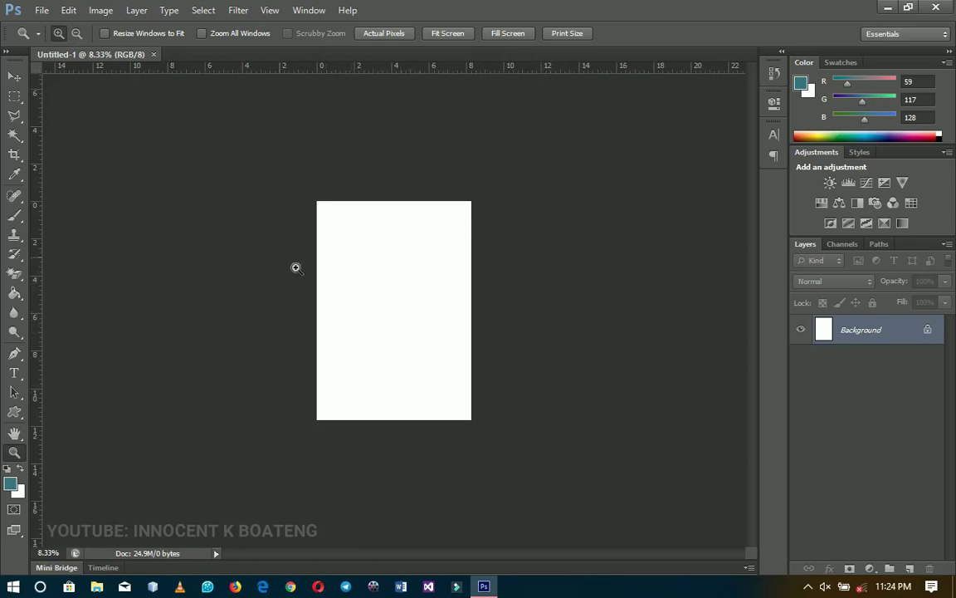
- Create a second document from the International Paper preset at A3 size, 297 by 420 mm
click(42, 10)
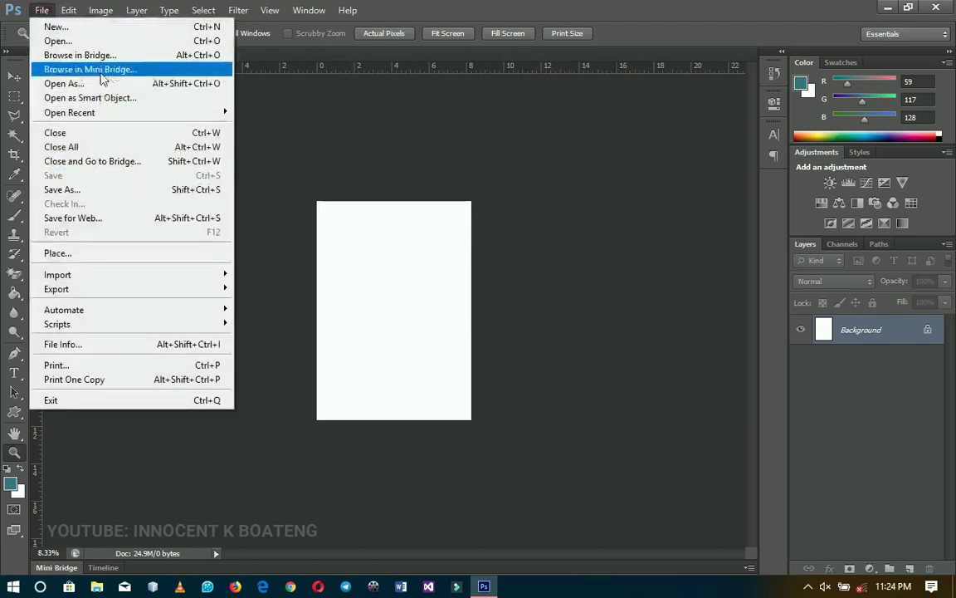
click(152, 30)
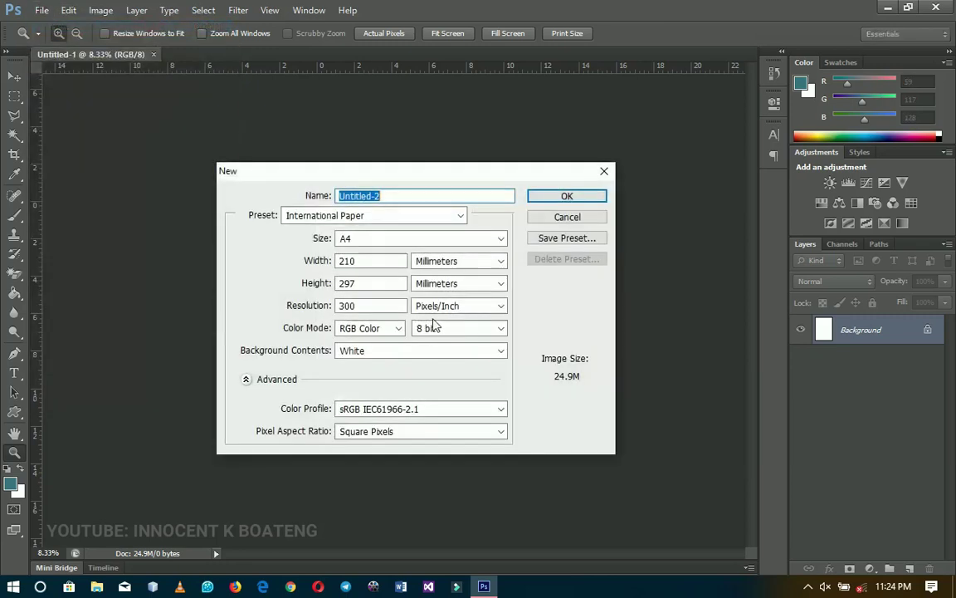
click(363, 241)
click(362, 284)
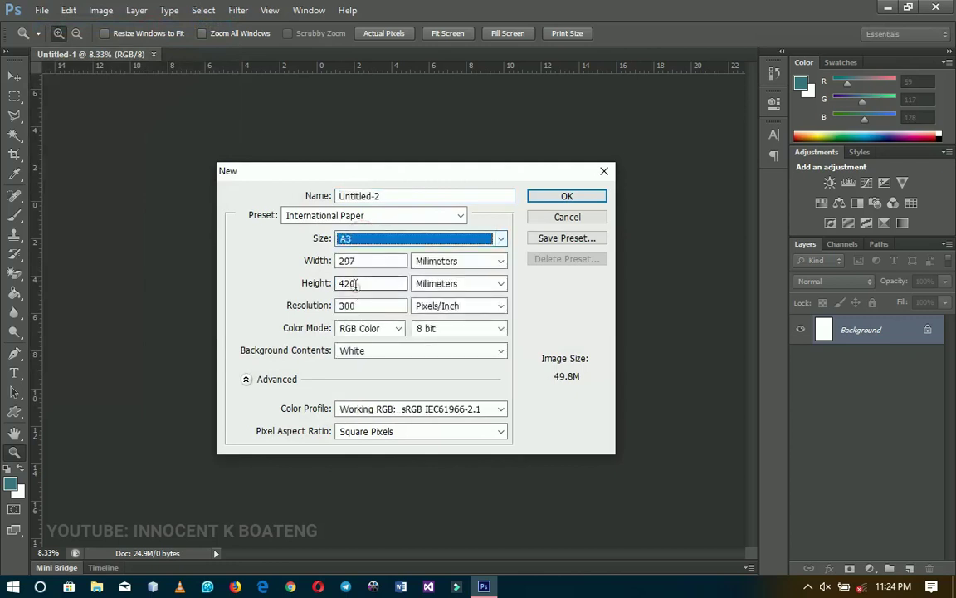
click(569, 195)
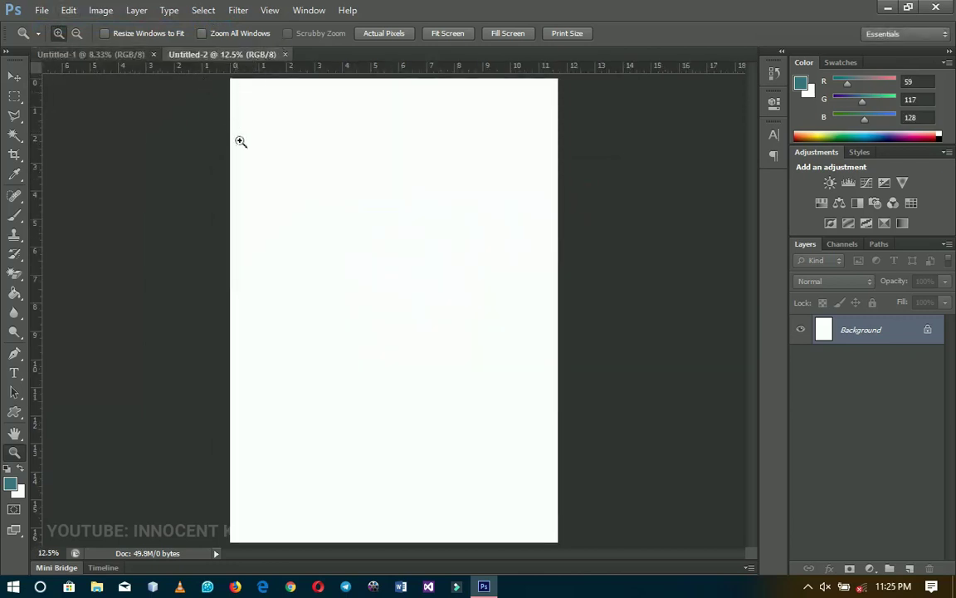
- Compare the A3 page with the A4 page at reduced zoom by switching between the two documents
key(alt)
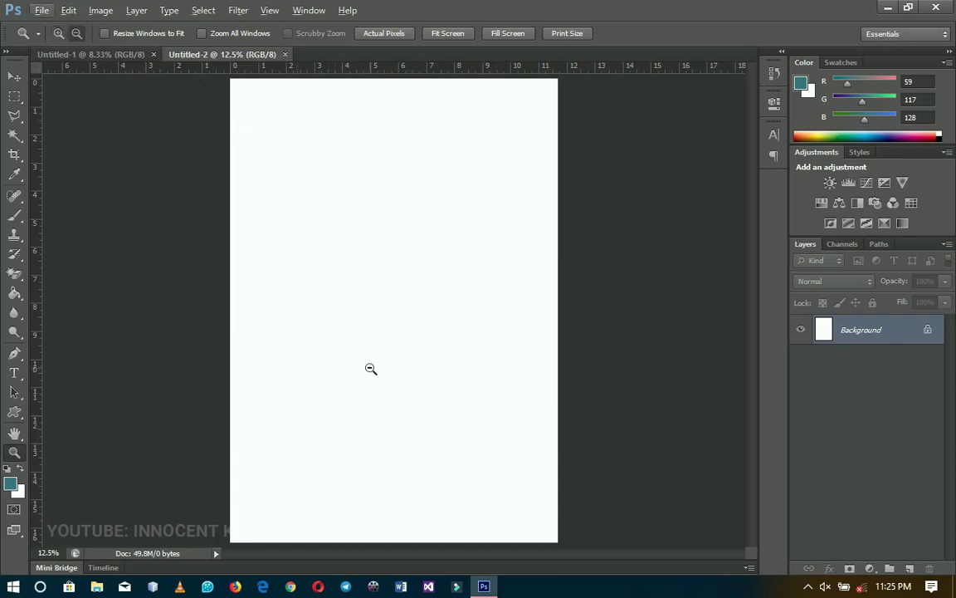
alt+click(370, 369)
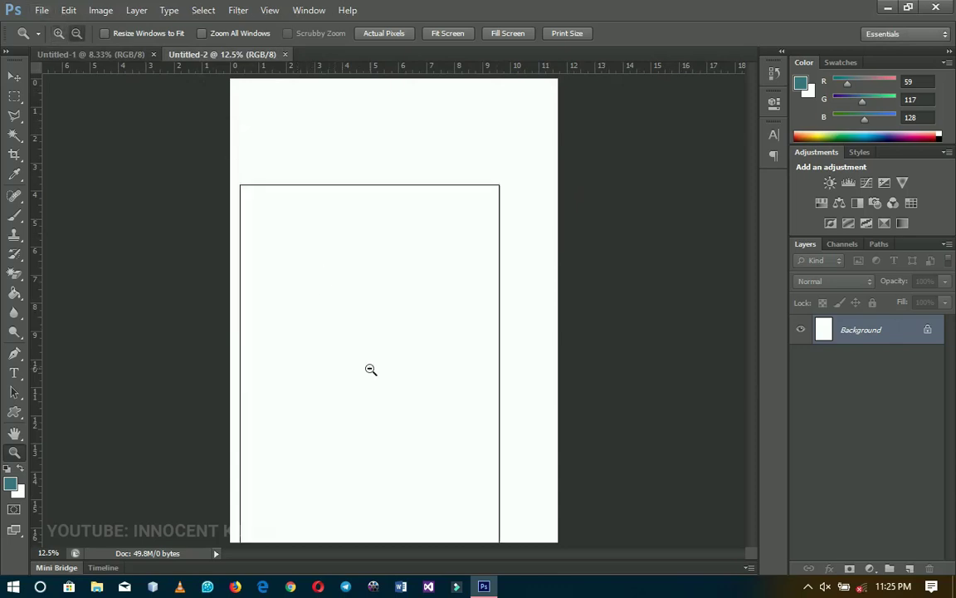
alt+click(370, 367)
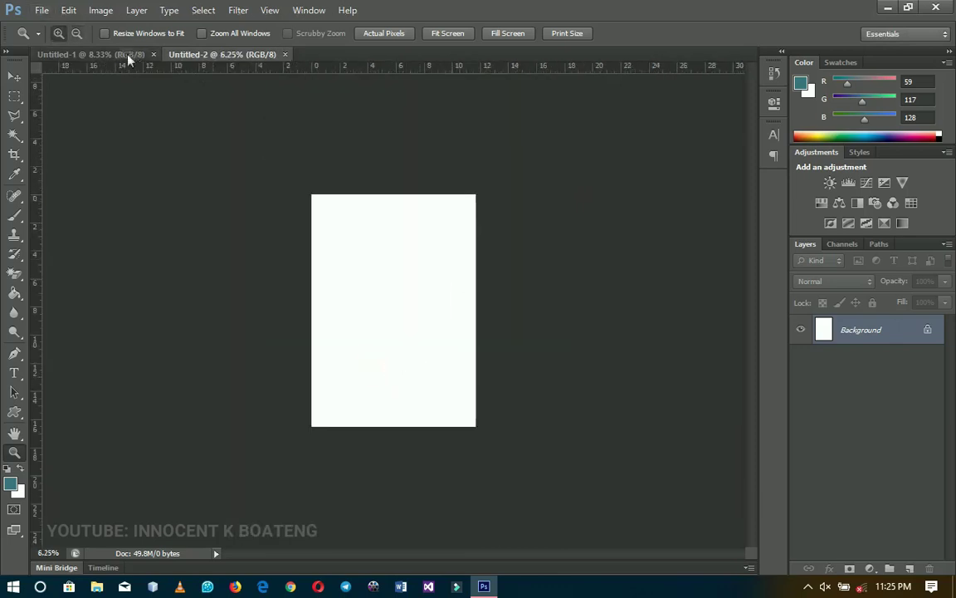
click(96, 54)
click(224, 54)
- Check the A3 document's width and height in Image Size without changing them
click(100, 10)
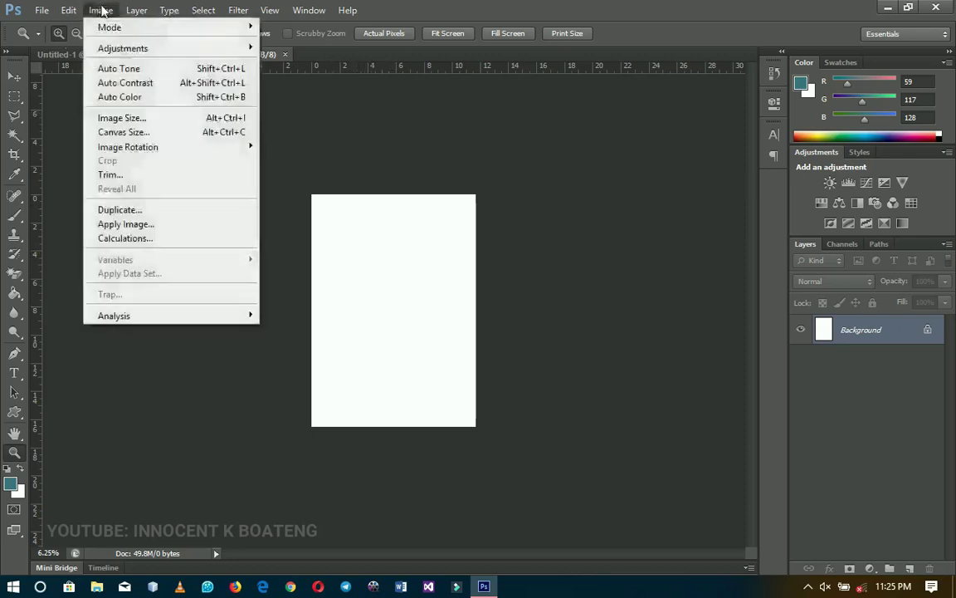
click(125, 117)
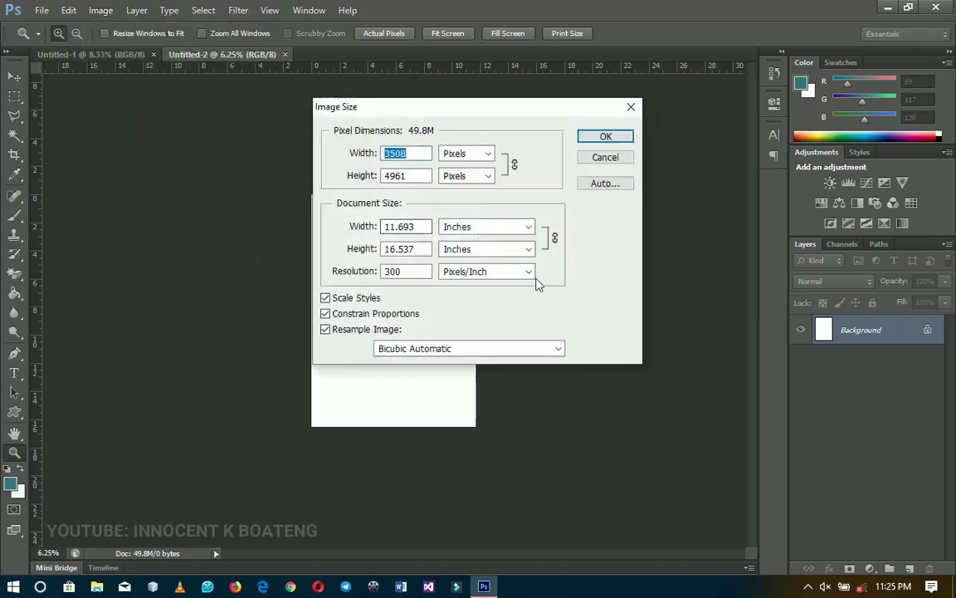
click(398, 226)
drag(401, 249, 384, 249)
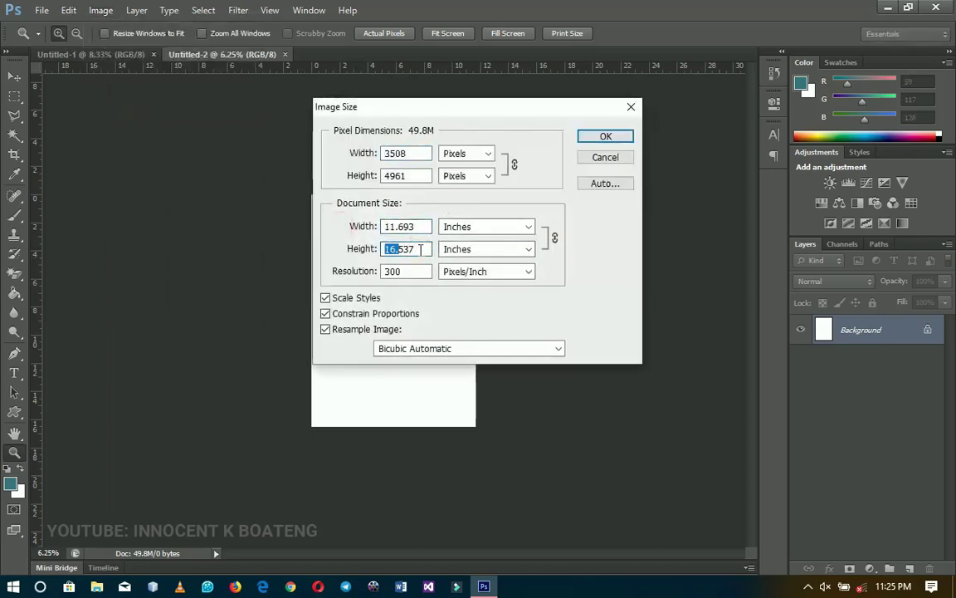
click(604, 158)
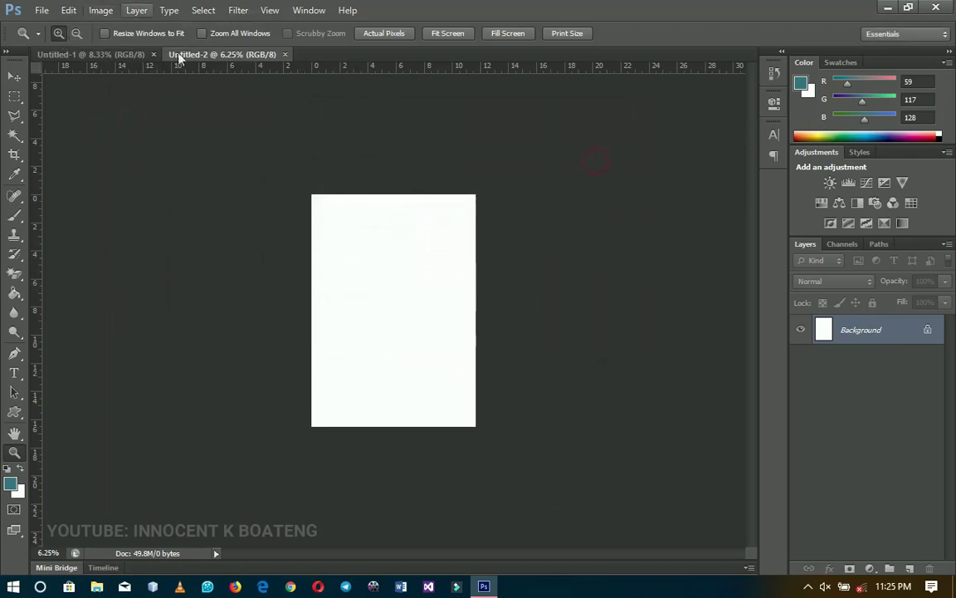
- Check the A4 document's width and height in Image Size, leaving the dialog without changes
click(73, 55)
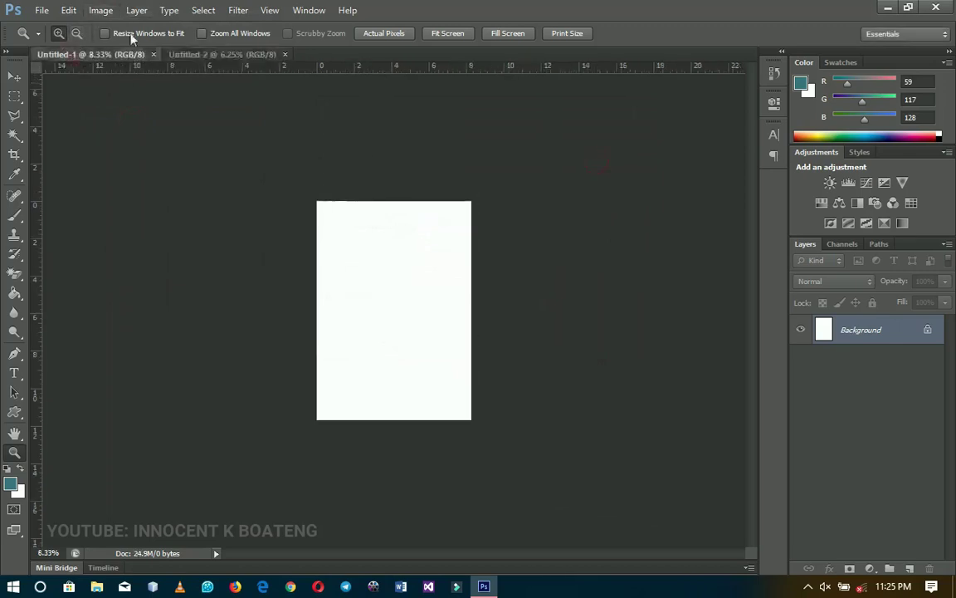
click(101, 10)
click(122, 118)
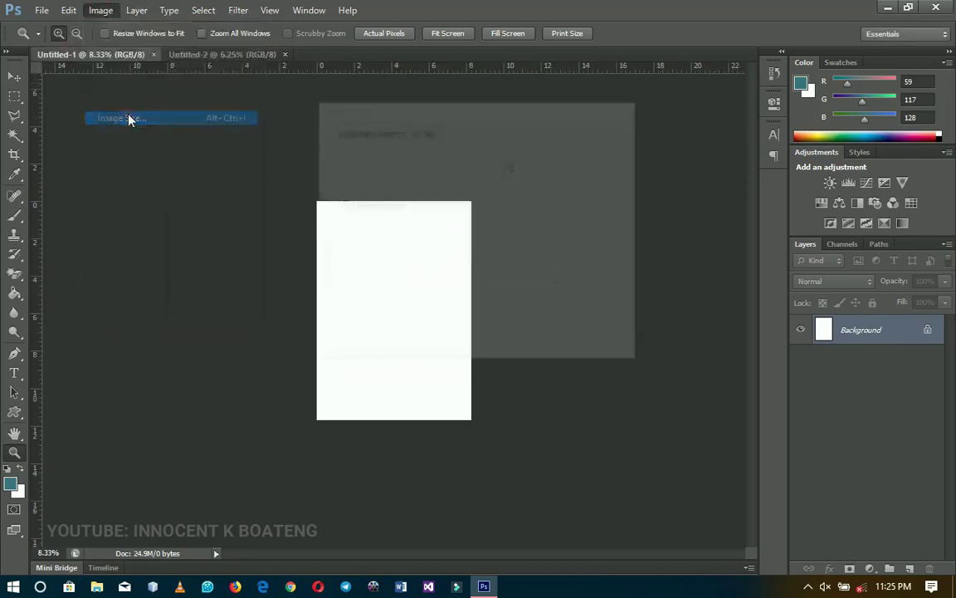
click(420, 230)
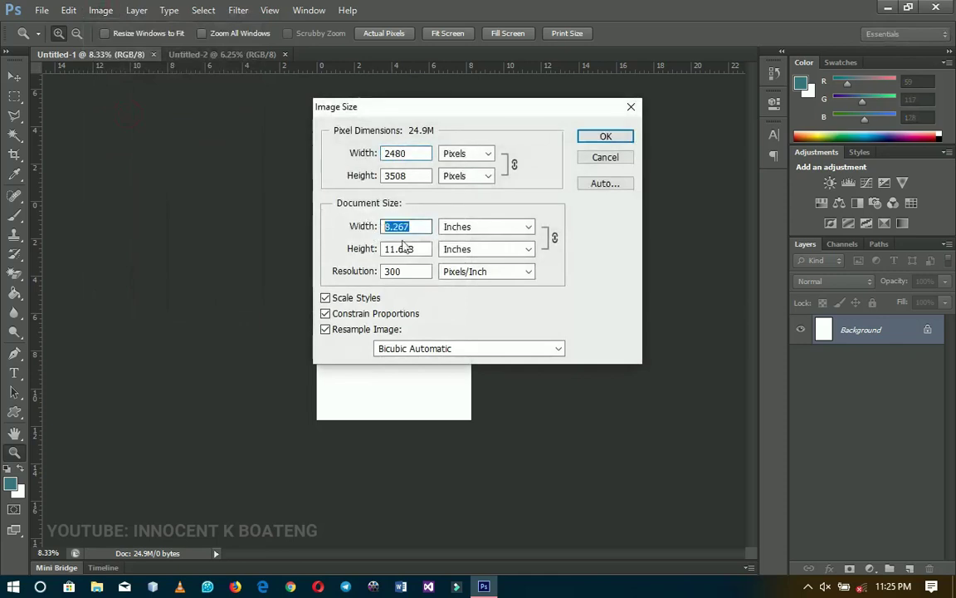
click(401, 249)
click(605, 157)
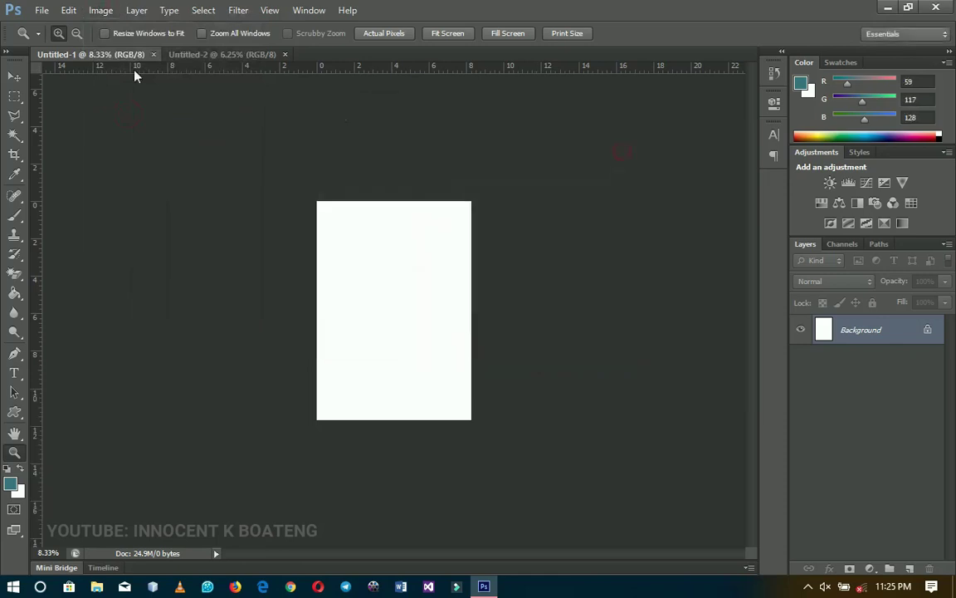
- Return to the A3 document and recheck its document width and height in Image Size
click(192, 55)
click(101, 10)
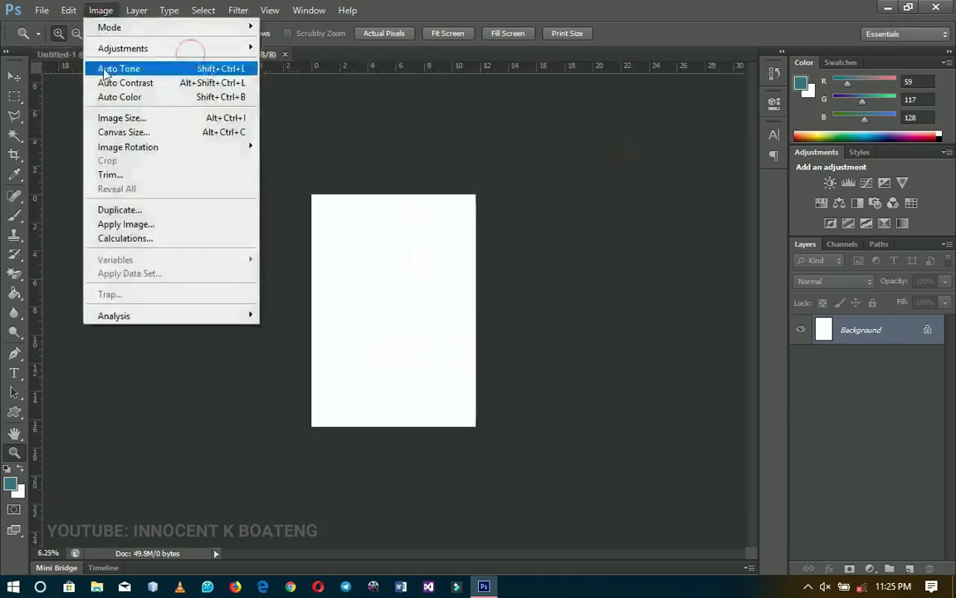
click(116, 117)
click(352, 248)
click(348, 224)
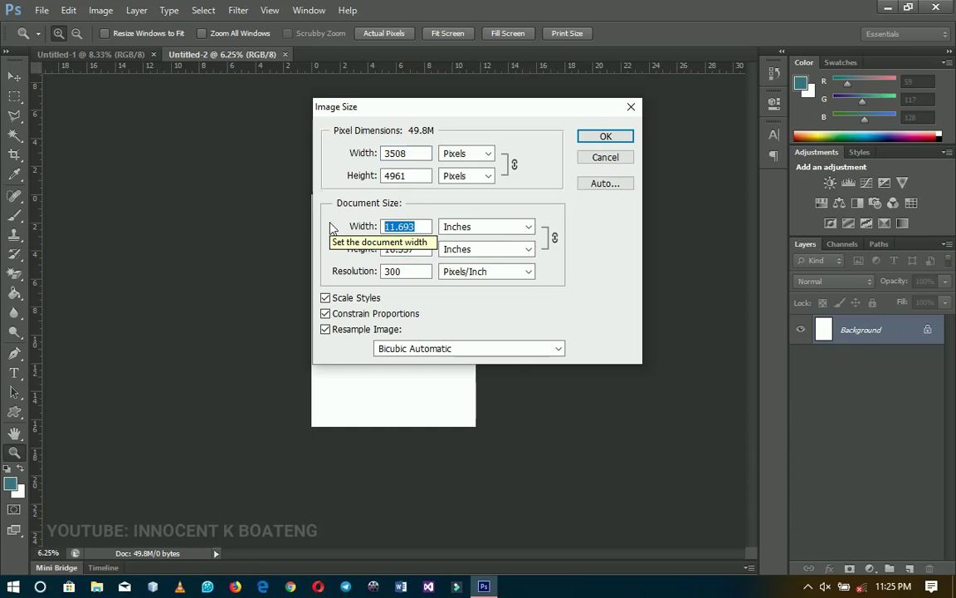
click(589, 158)
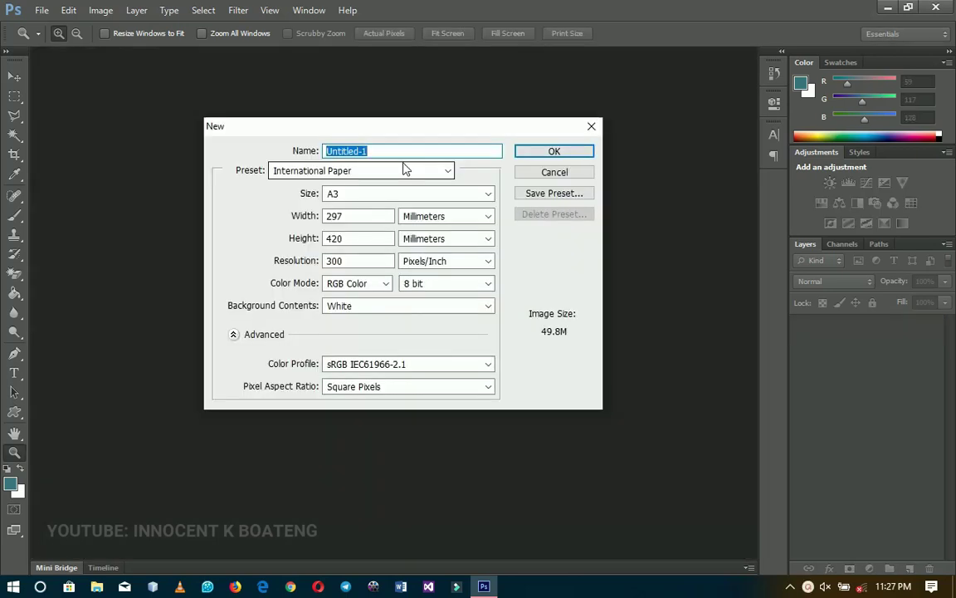
- Choose the International Paper preset with the A3 size for the new document
click(393, 172)
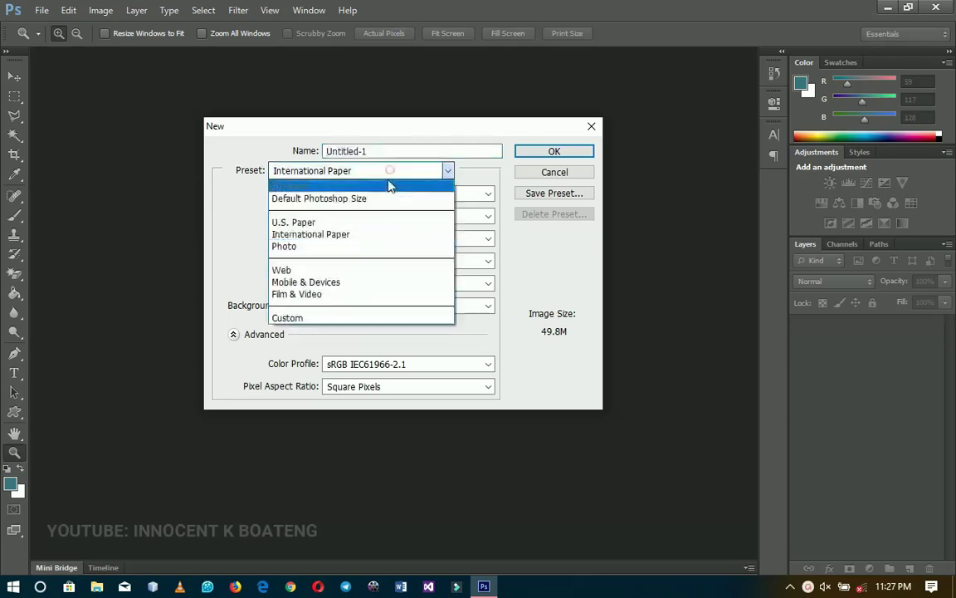
click(330, 234)
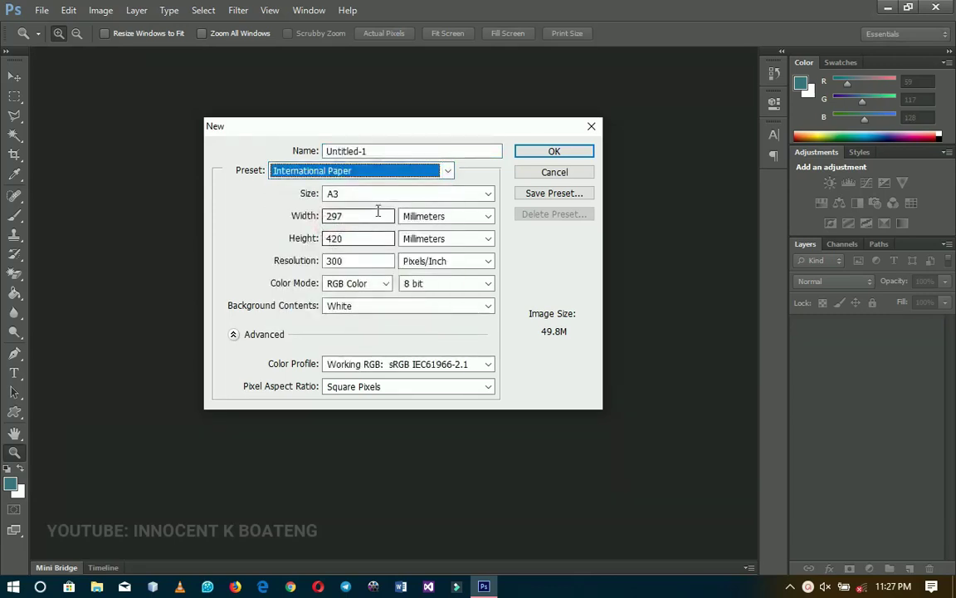
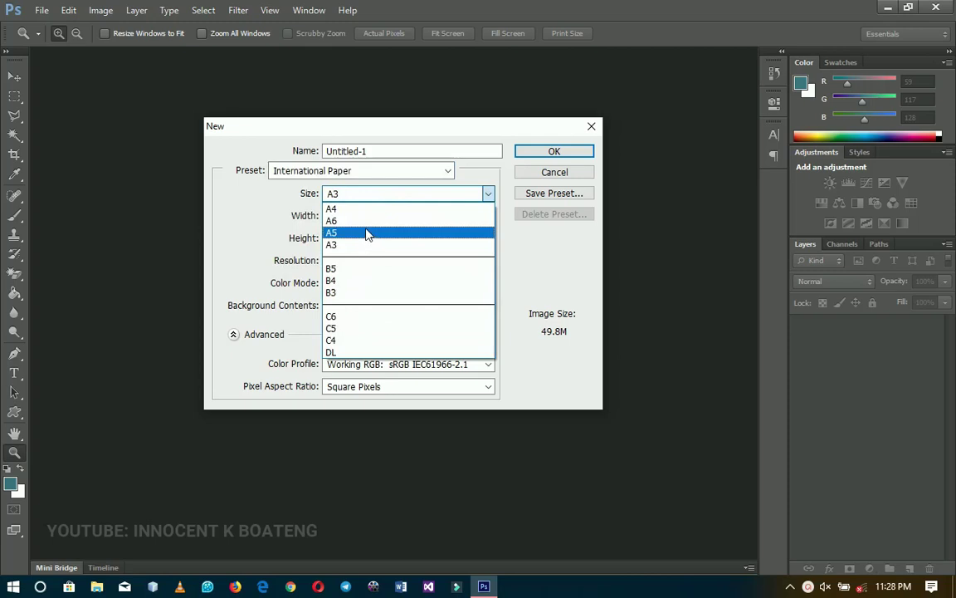
click(367, 245)
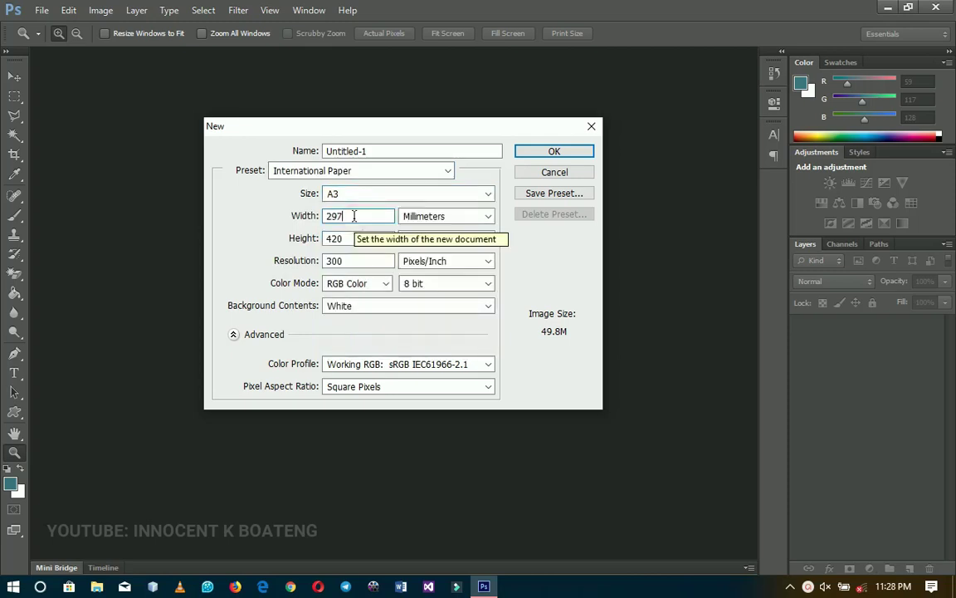
- Set the new document's width to 420 mm and height to 297 mm, and create the landscape page
double_click(354, 216)
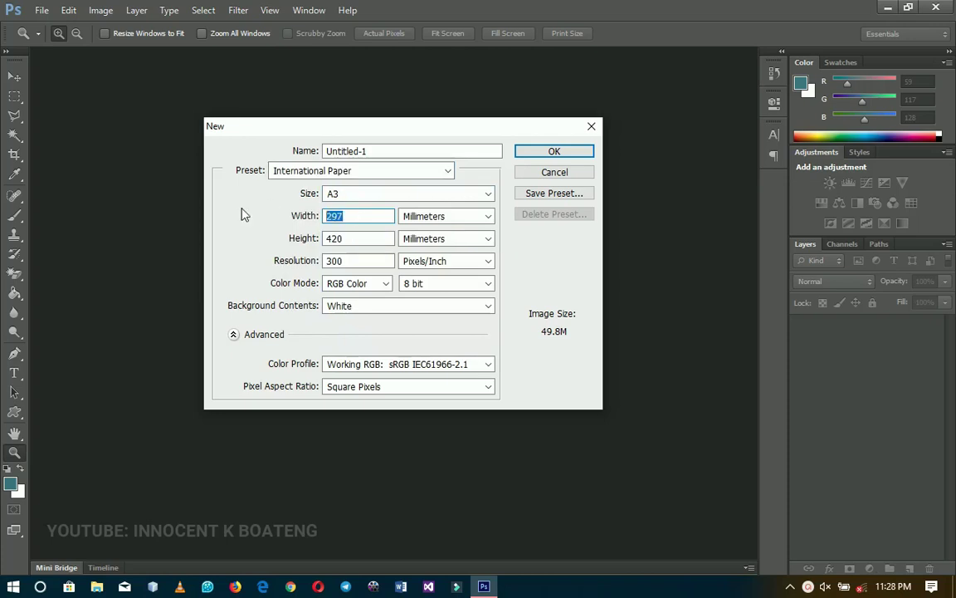
key(BackSpace)
text(4)
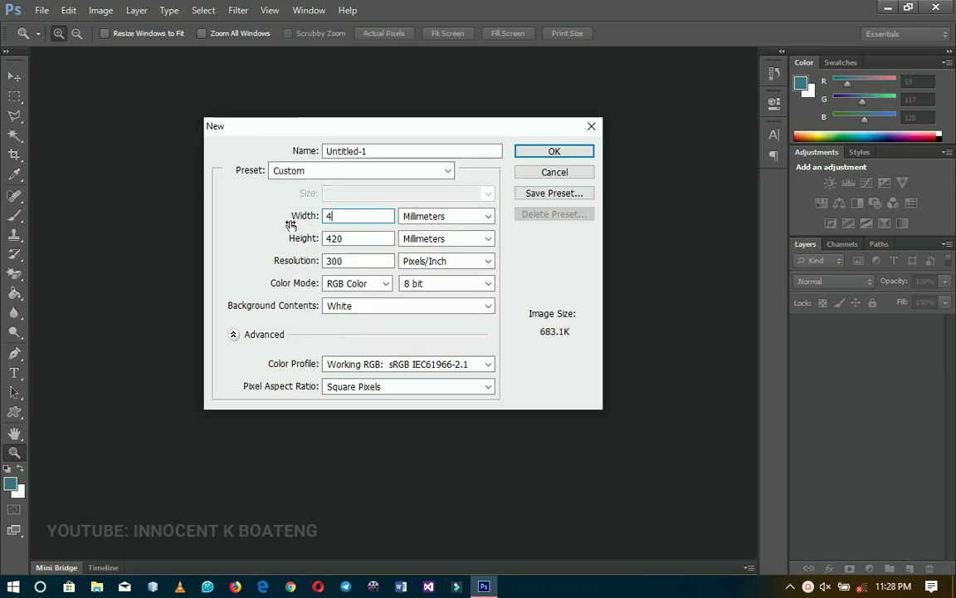
text(20)
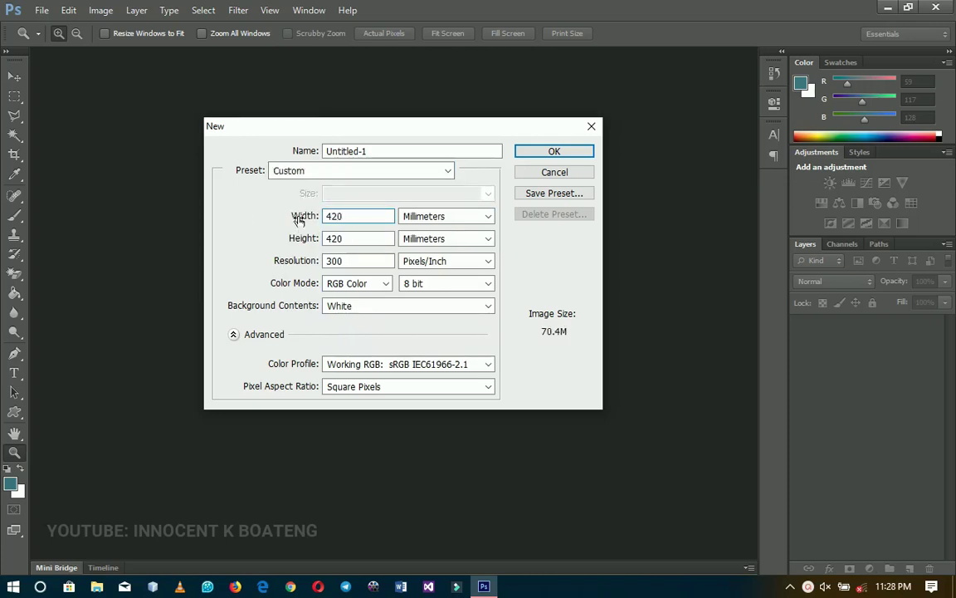
double_click(352, 238)
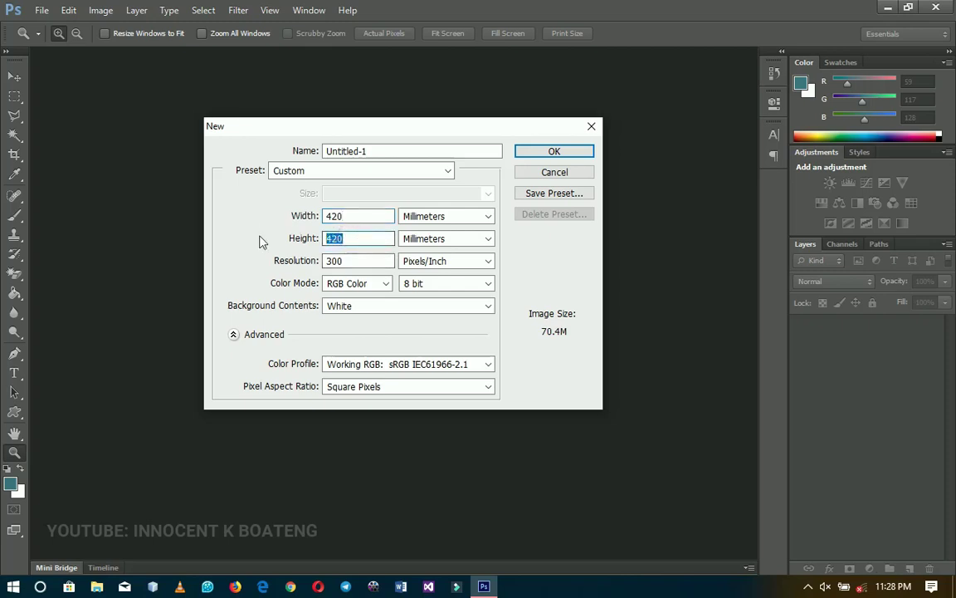
text(297)
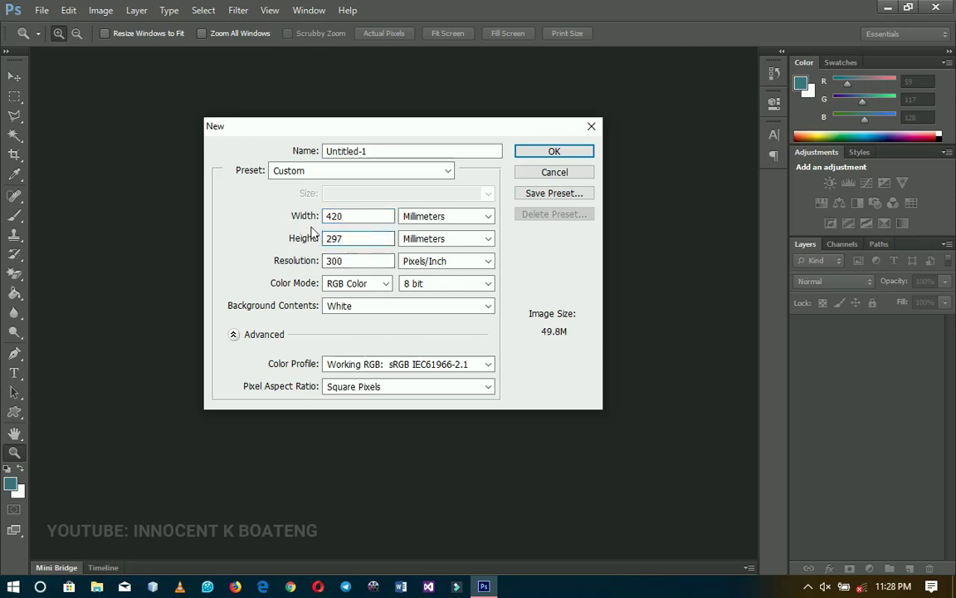
key(BackSpace)
text(2)
click(565, 153)
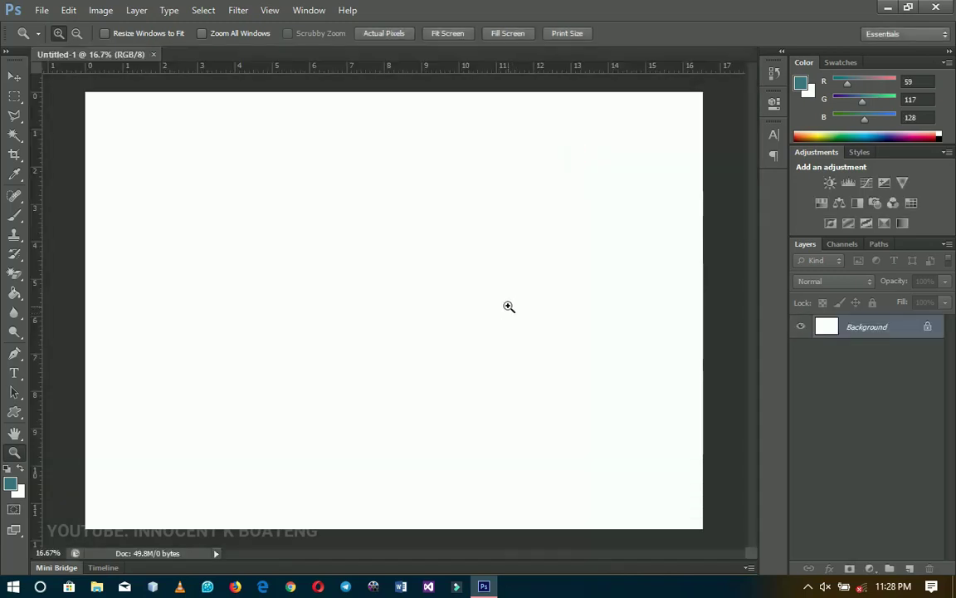
alt+click(504, 305)
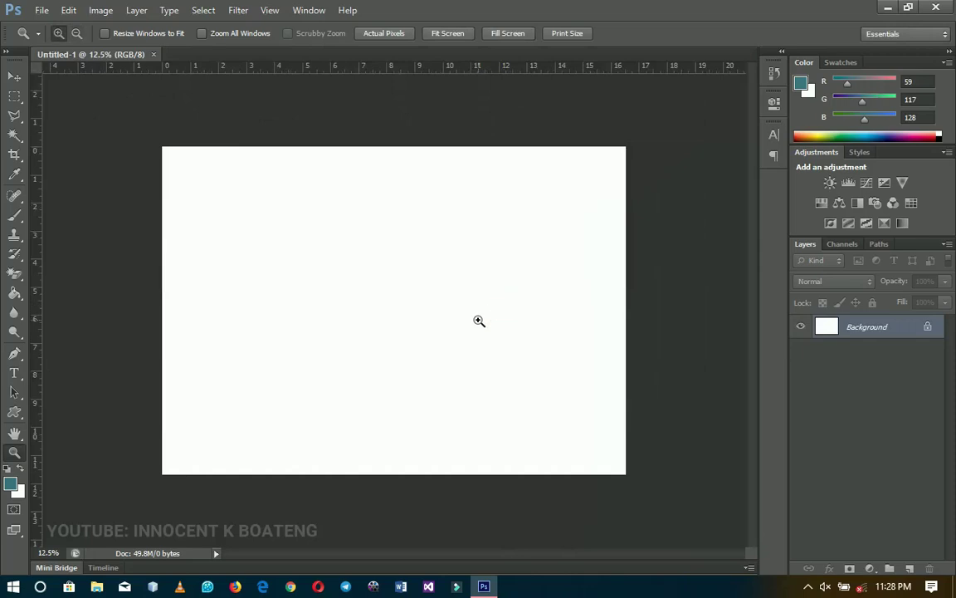
- Close the landscape A3 document and create a new one from the International Paper A4 size
click(152, 54)
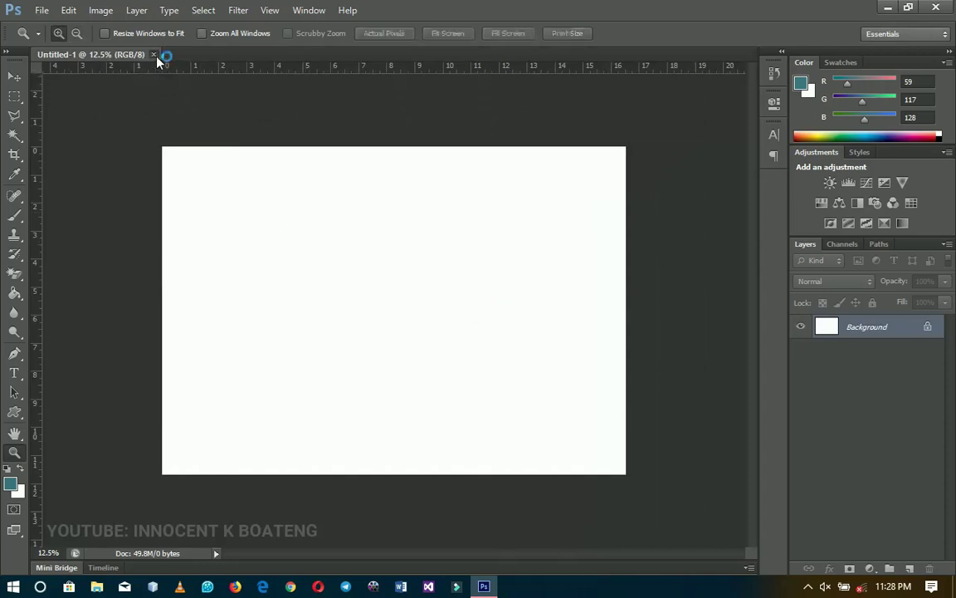
click(41, 10)
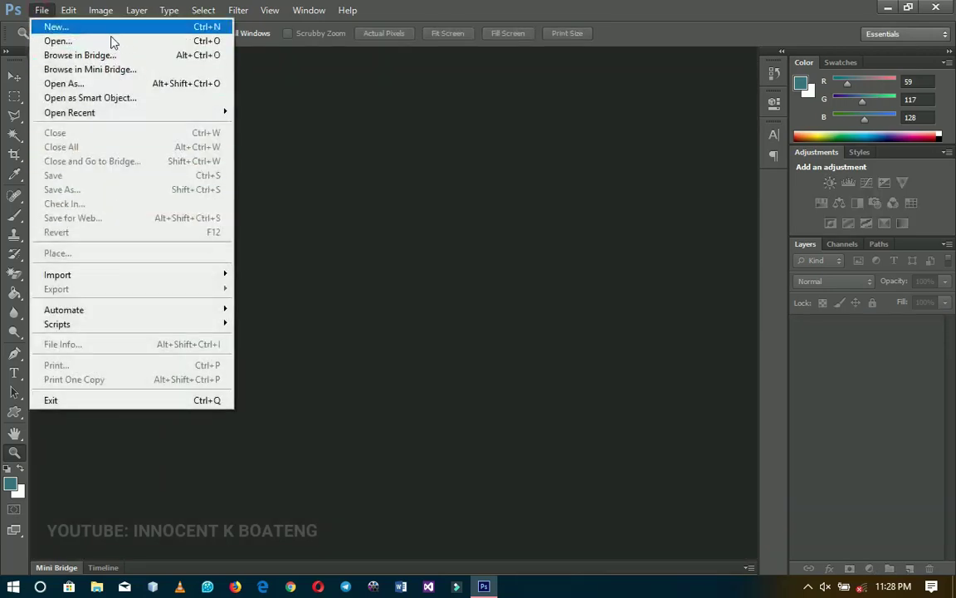
click(140, 27)
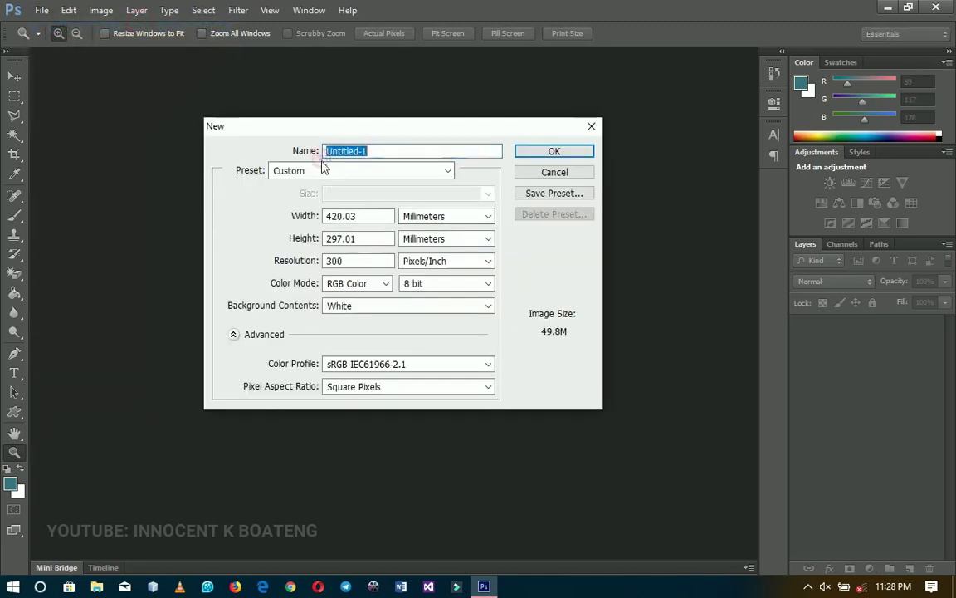
click(325, 168)
click(305, 241)
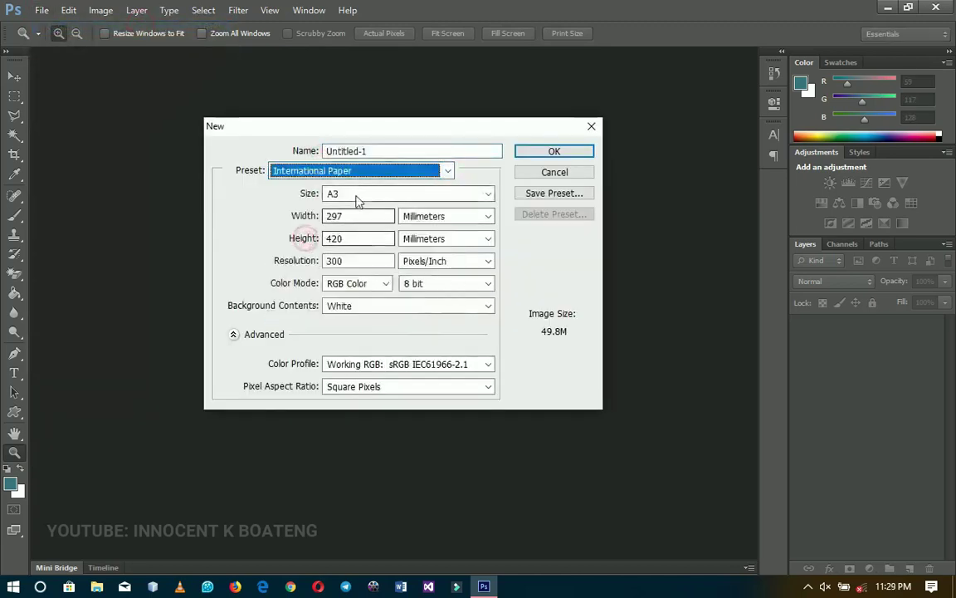
click(358, 196)
click(349, 216)
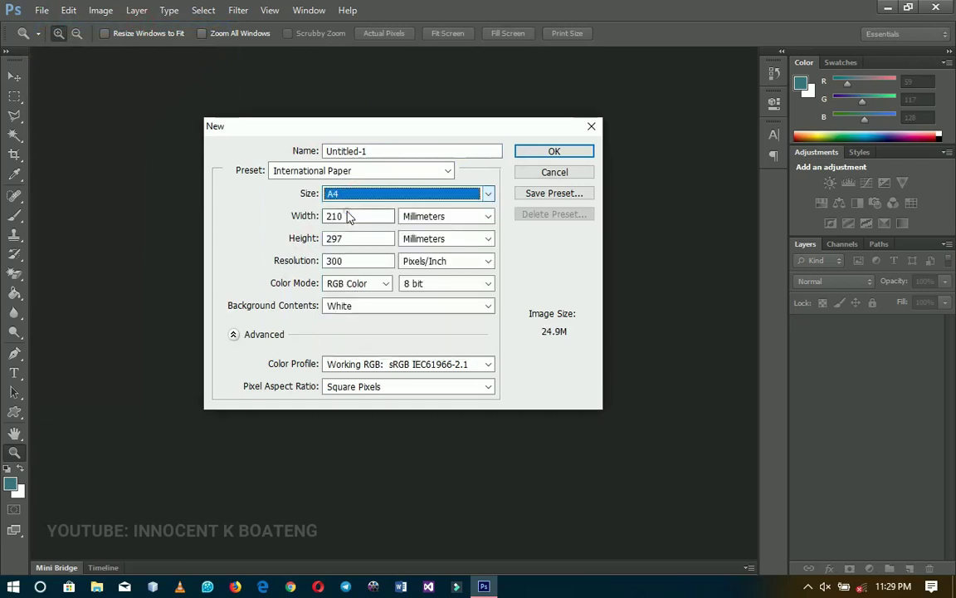
click(556, 151)
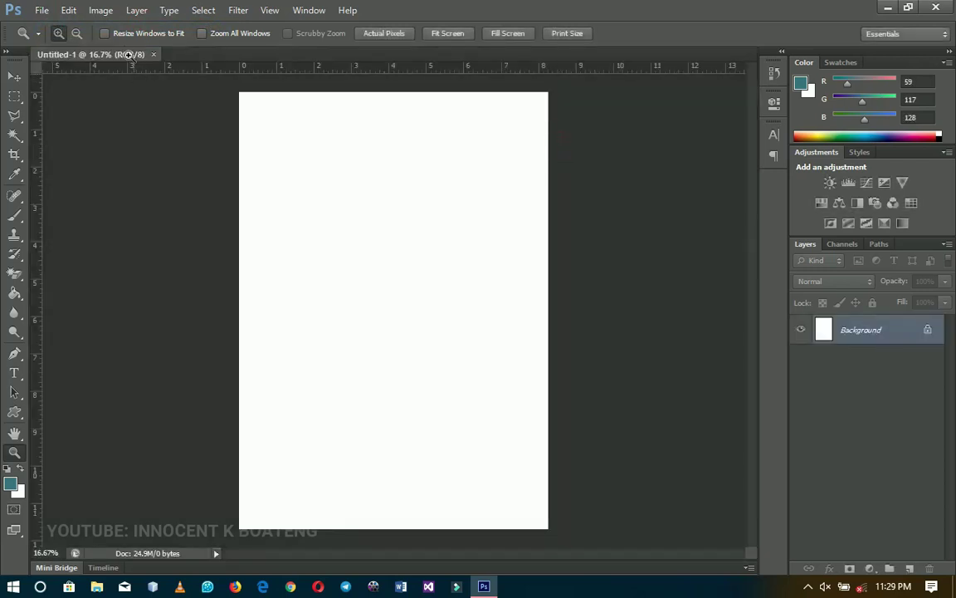
- Rotate the A4 canvas 90° into landscape orientation and open Image Size to check its dimensions
click(102, 10)
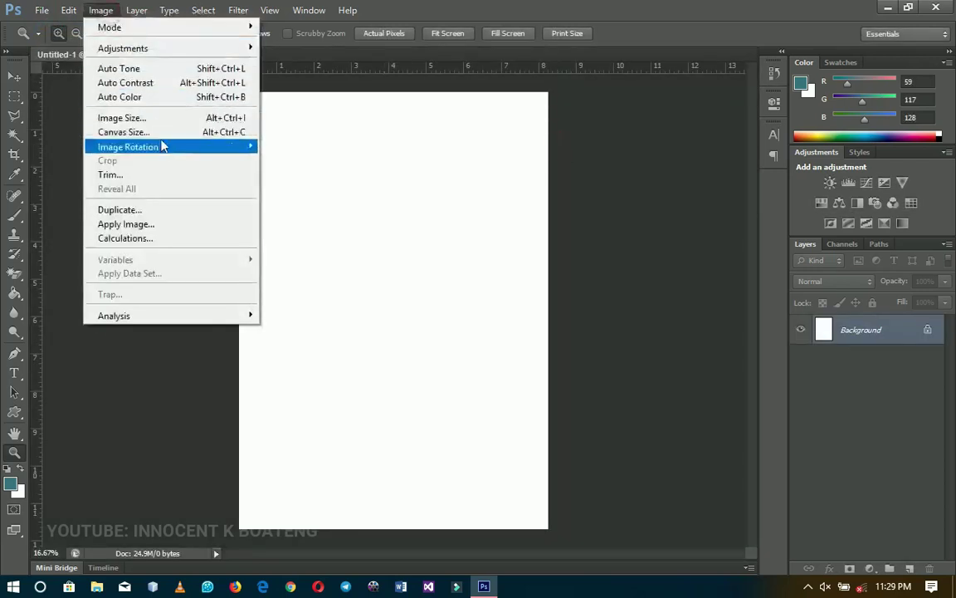
mouse_move(168, 147)
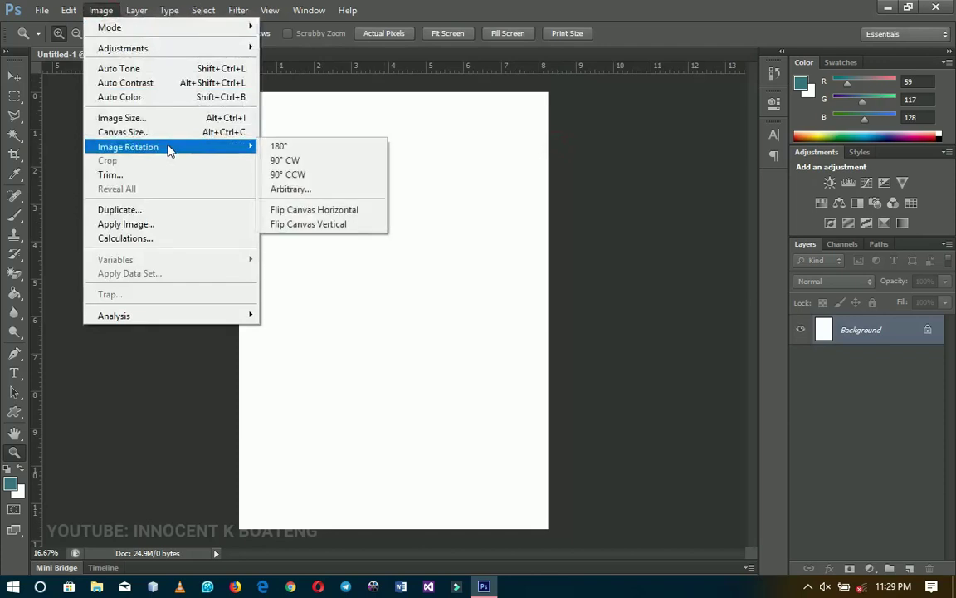
click(309, 169)
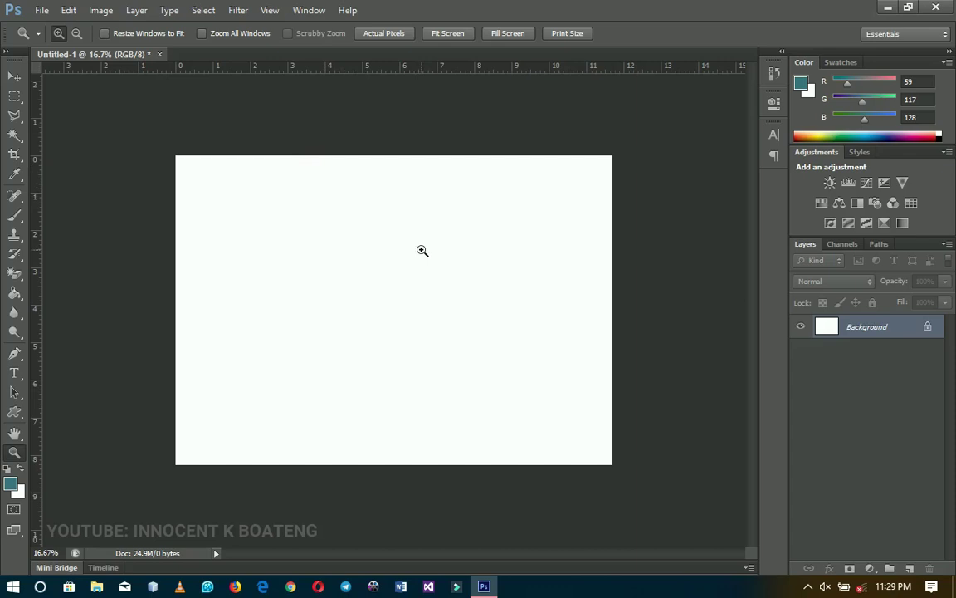
click(103, 11)
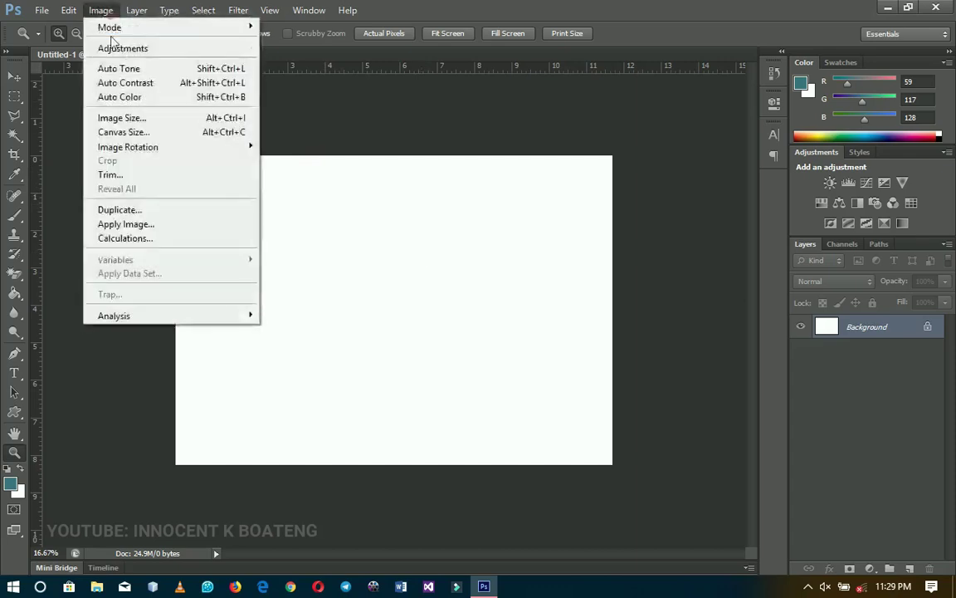
click(122, 118)
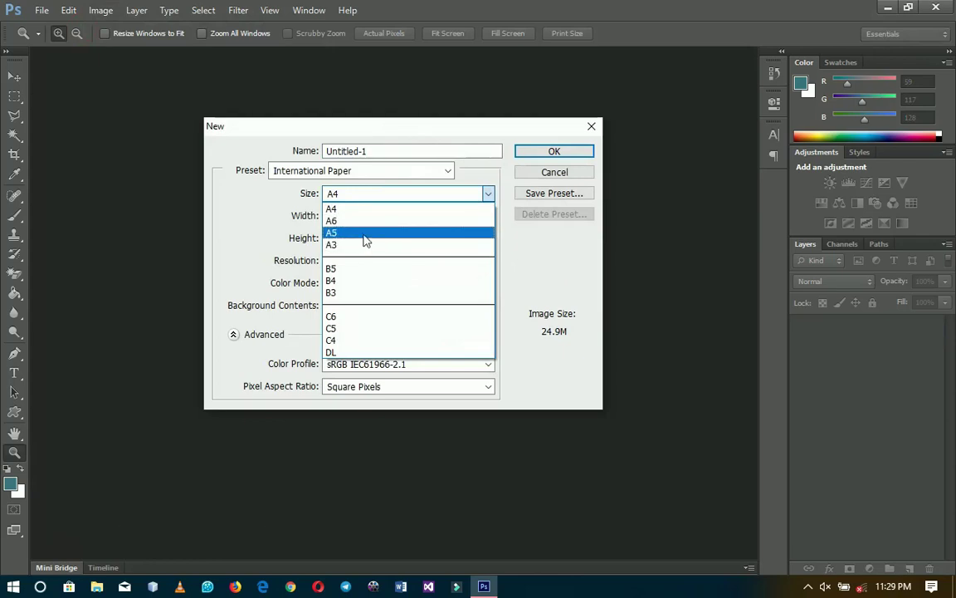
- Create a new document from the International Paper A5 size and view the whole page
click(366, 234)
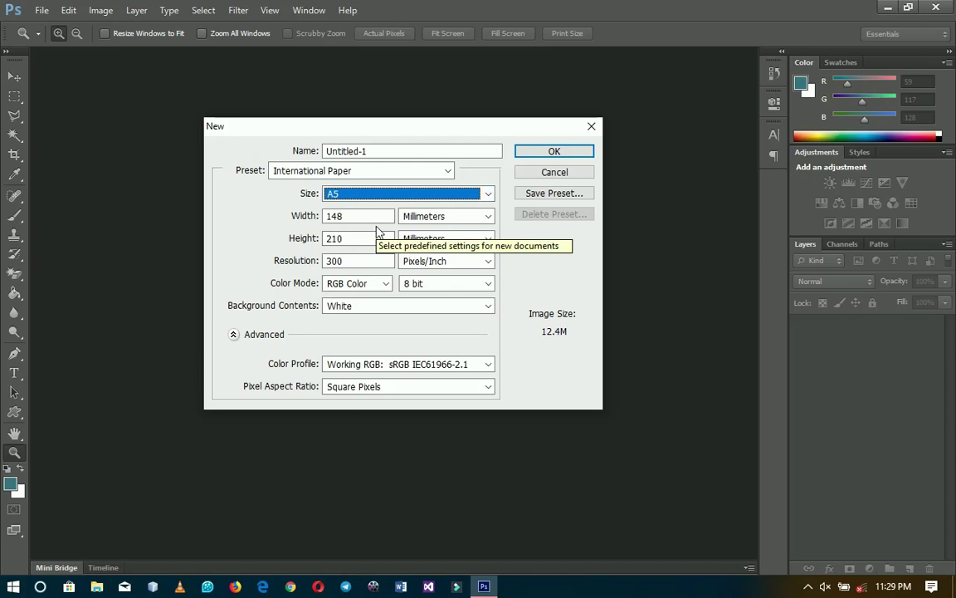
click(528, 155)
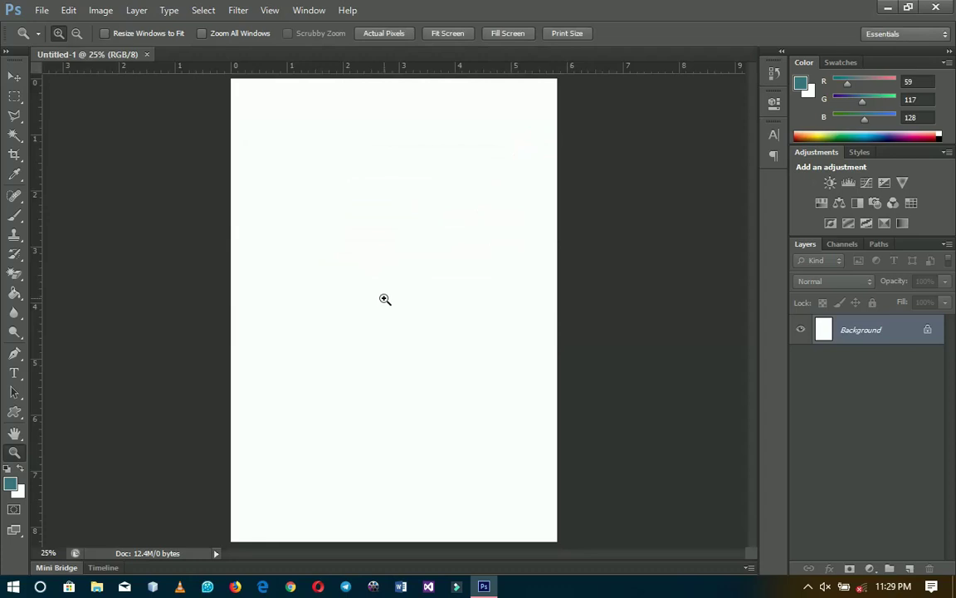
alt+click(394, 303)
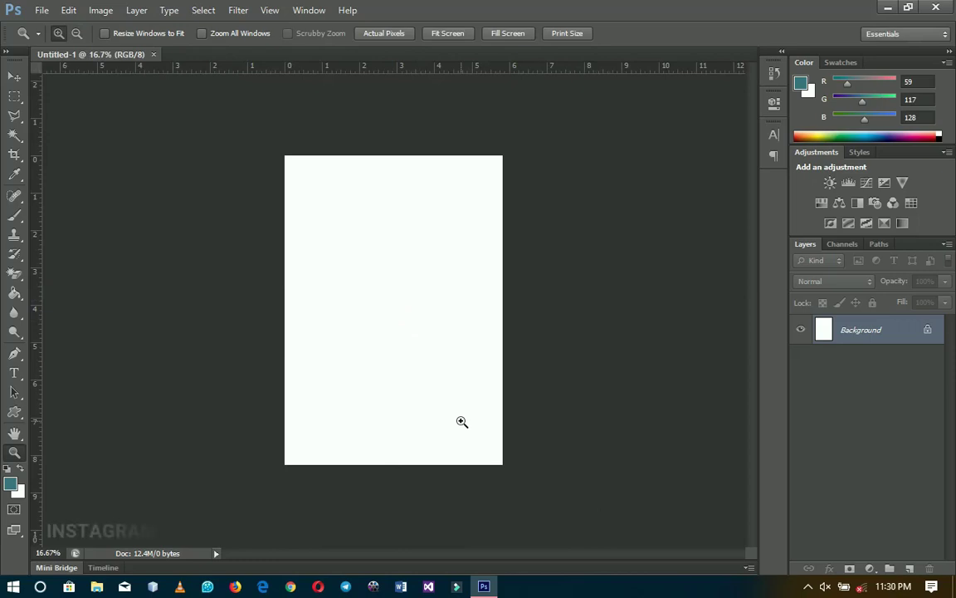
click(101, 10)
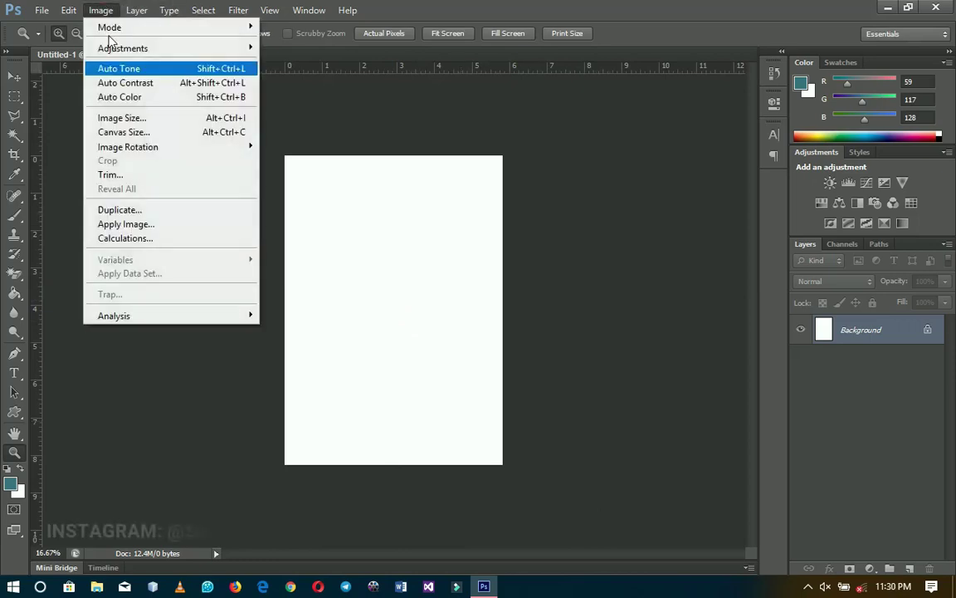
click(441, 299)
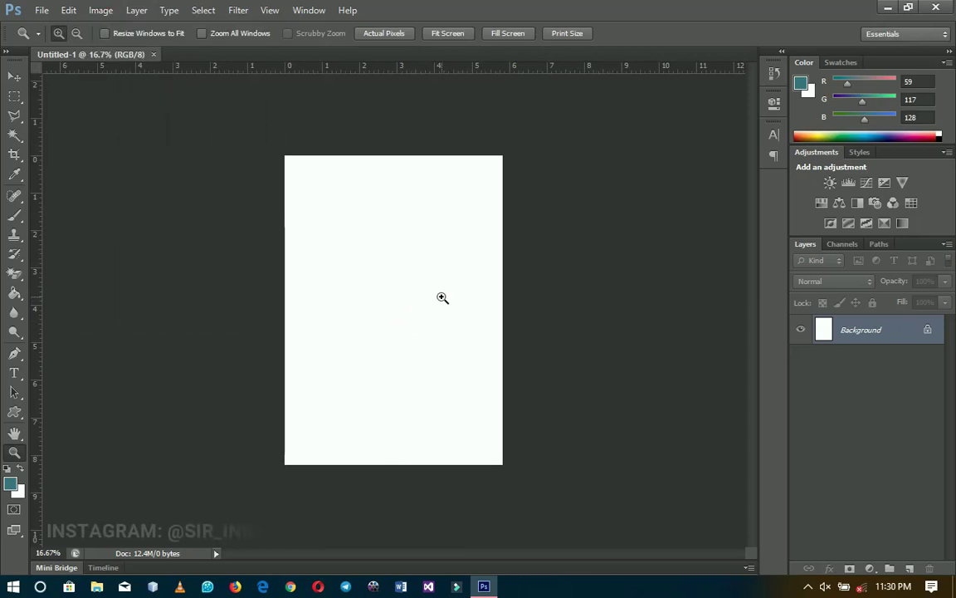
- Close the A5 document and create a new one from the International Paper DL size
click(153, 54)
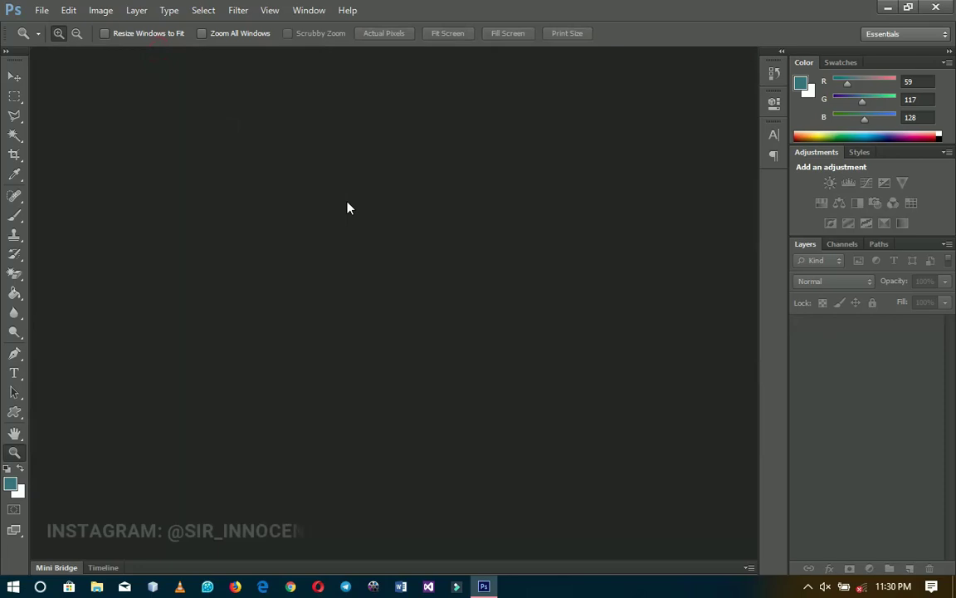
click(40, 10)
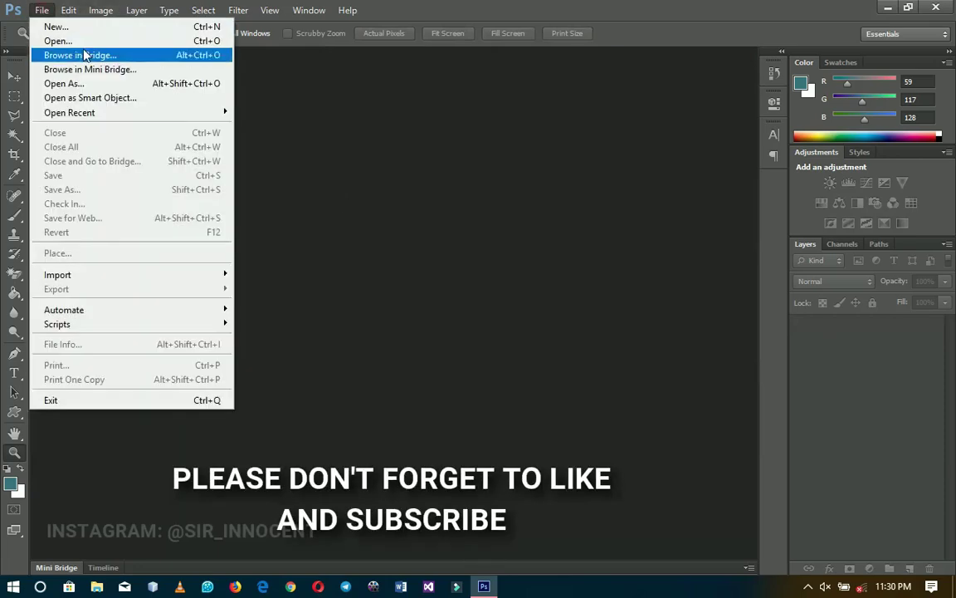
click(57, 27)
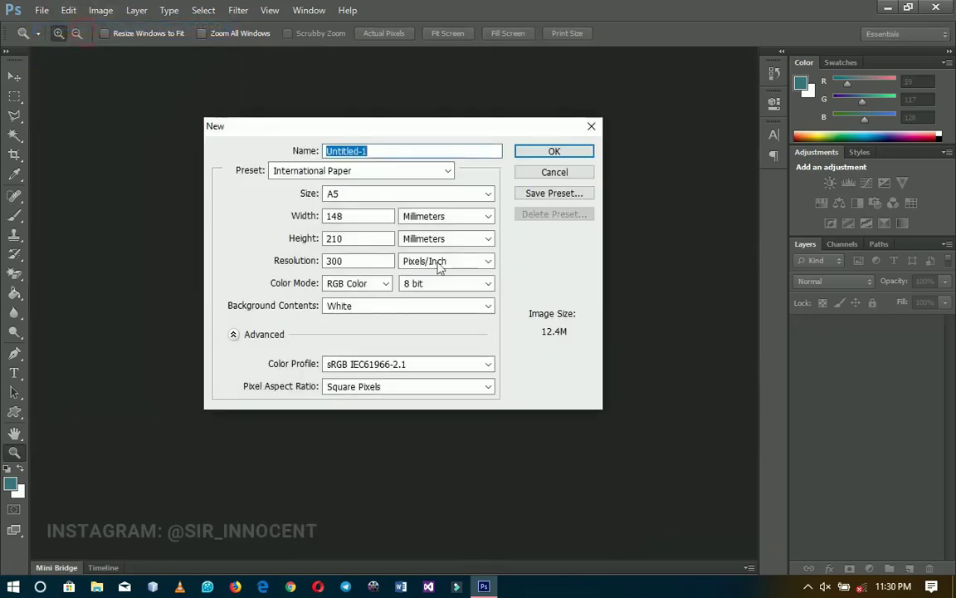
click(362, 193)
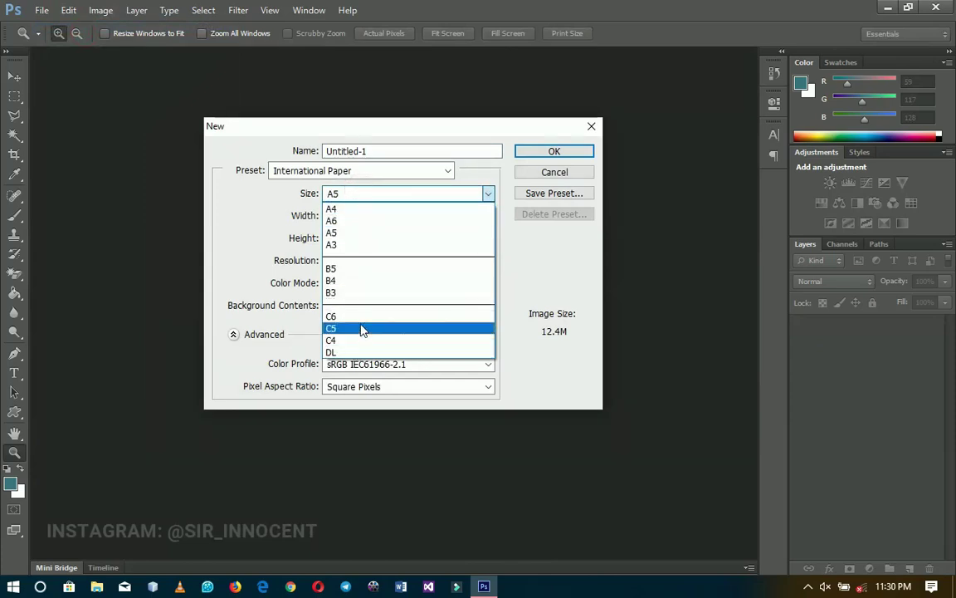
click(362, 352)
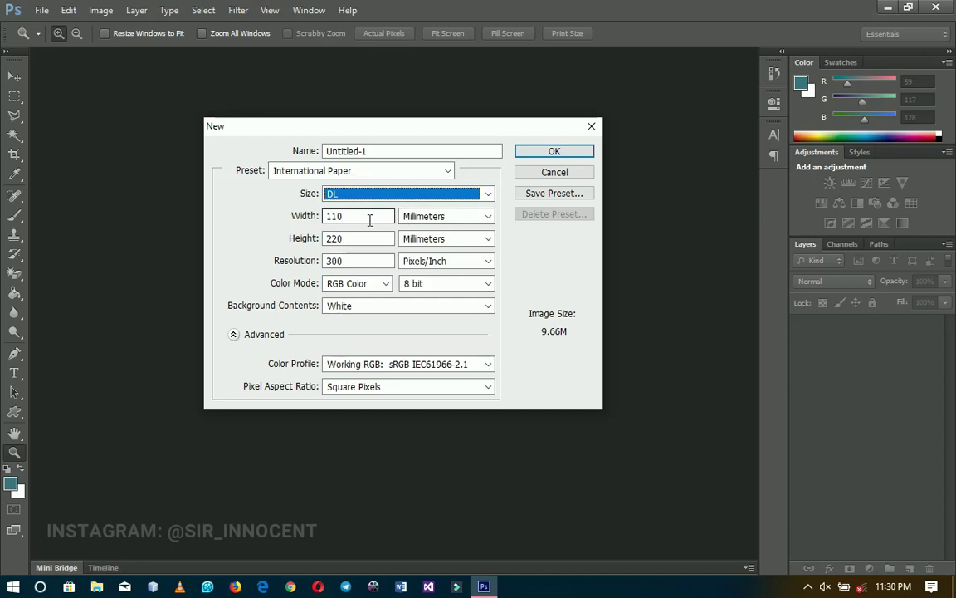
click(554, 152)
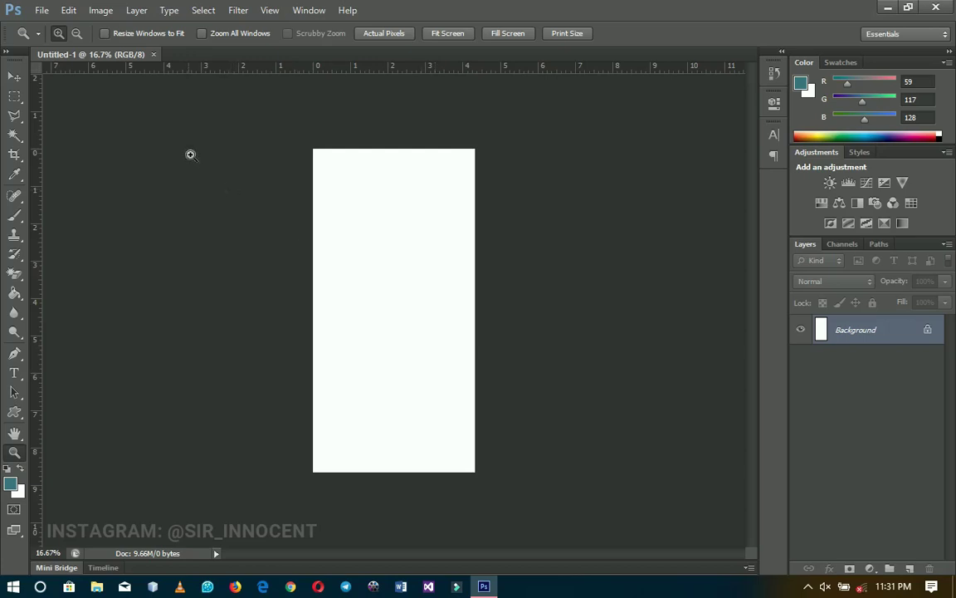
- Rotate the DL canvas 90° clockwise into landscape orientation
click(99, 10)
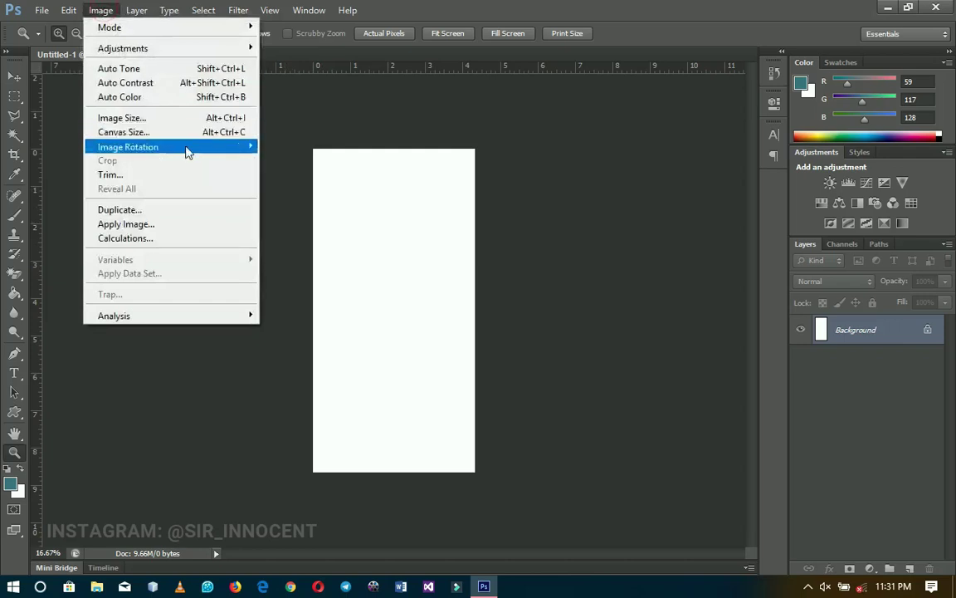
mouse_move(188, 148)
click(324, 161)
click(397, 289)
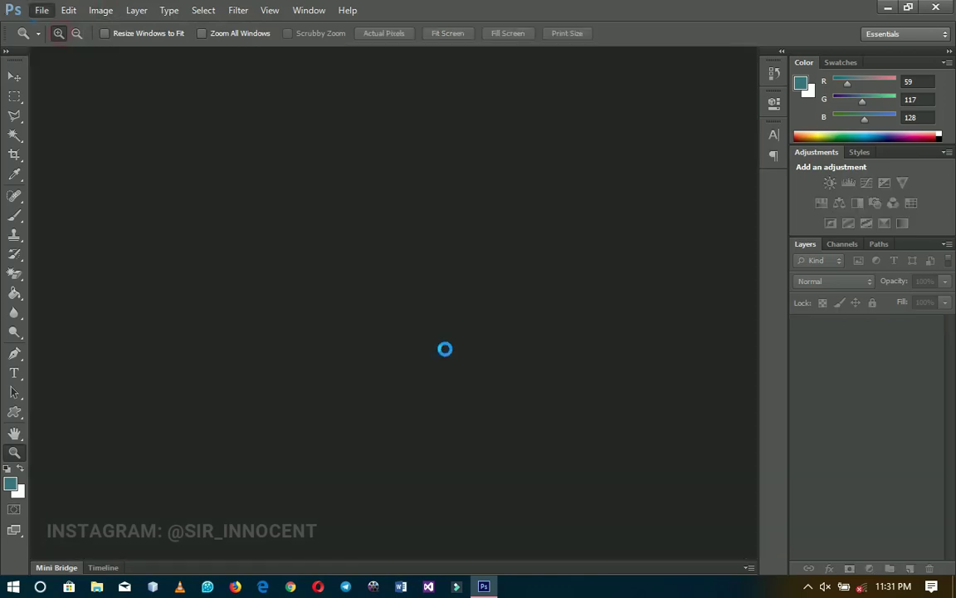
- Start a new document with the Photo preset and examine the landscape and portrait sizes it offers
key(ctrl+n)
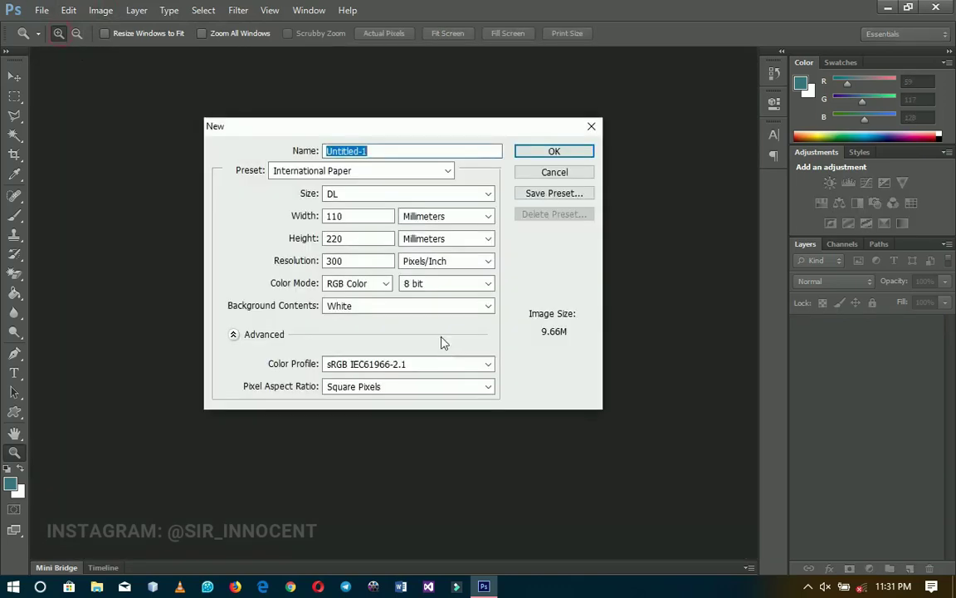
click(355, 176)
click(332, 246)
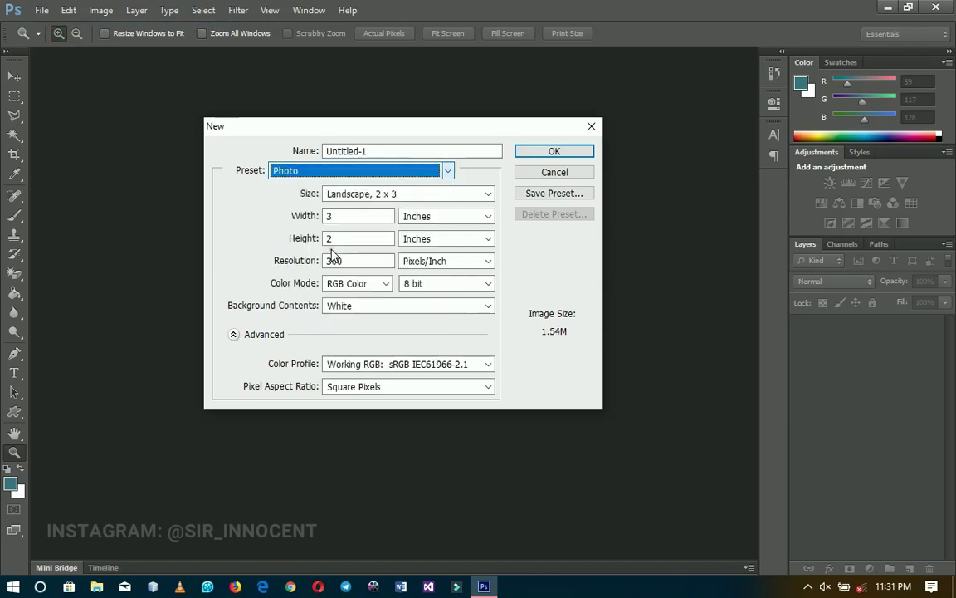
click(341, 194)
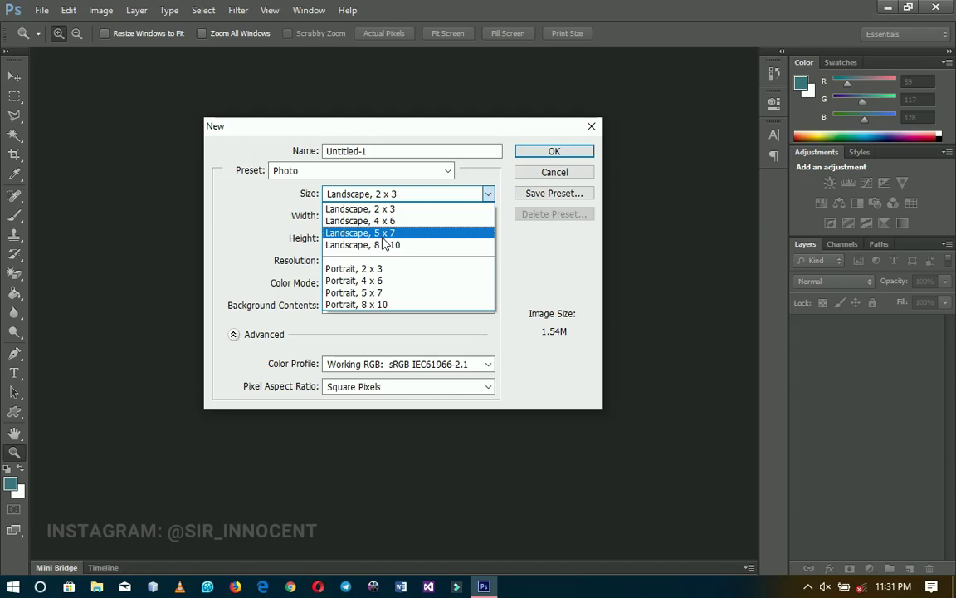
click(380, 172)
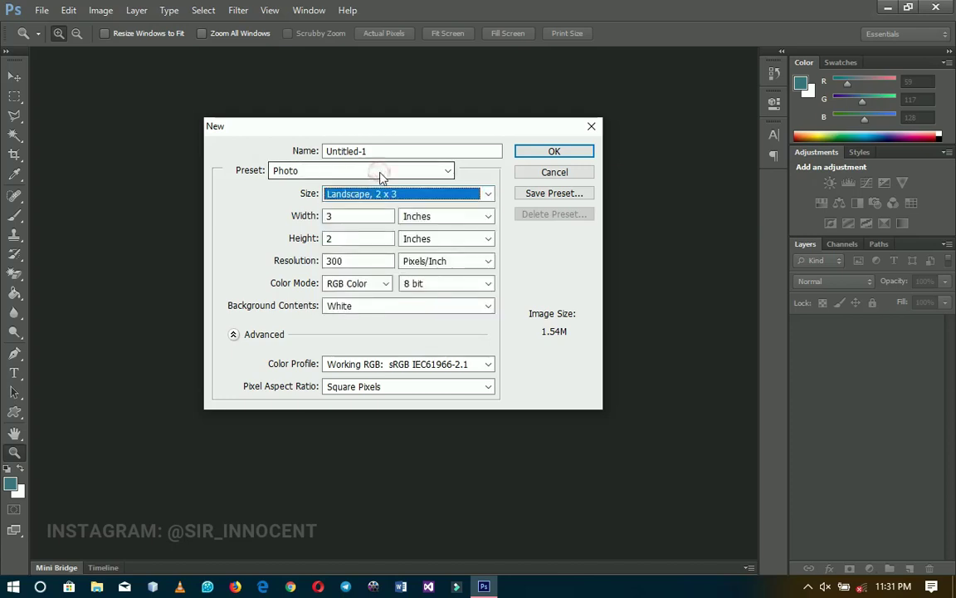
- Set the new document's preset to Custom
click(379, 171)
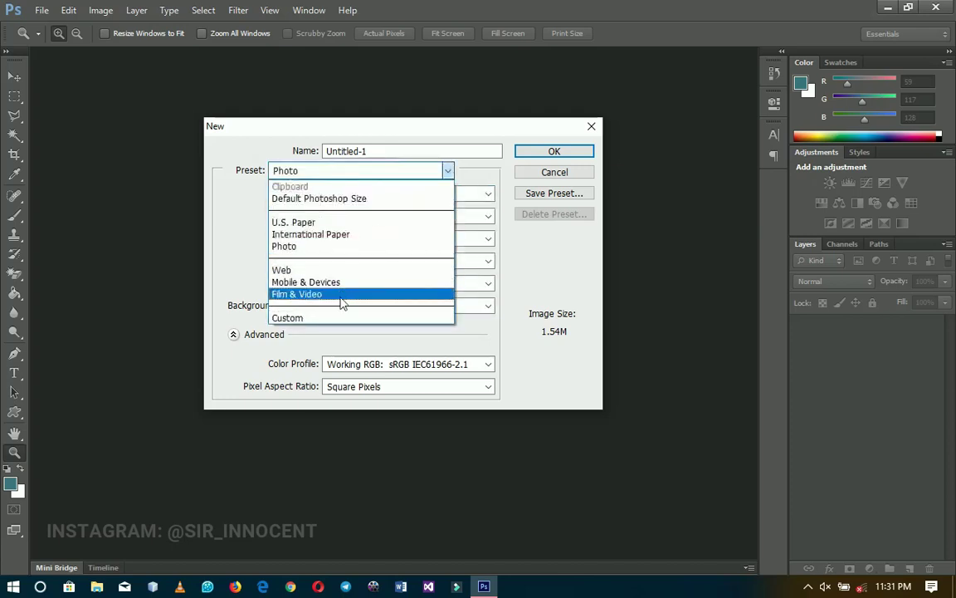
click(325, 235)
click(434, 172)
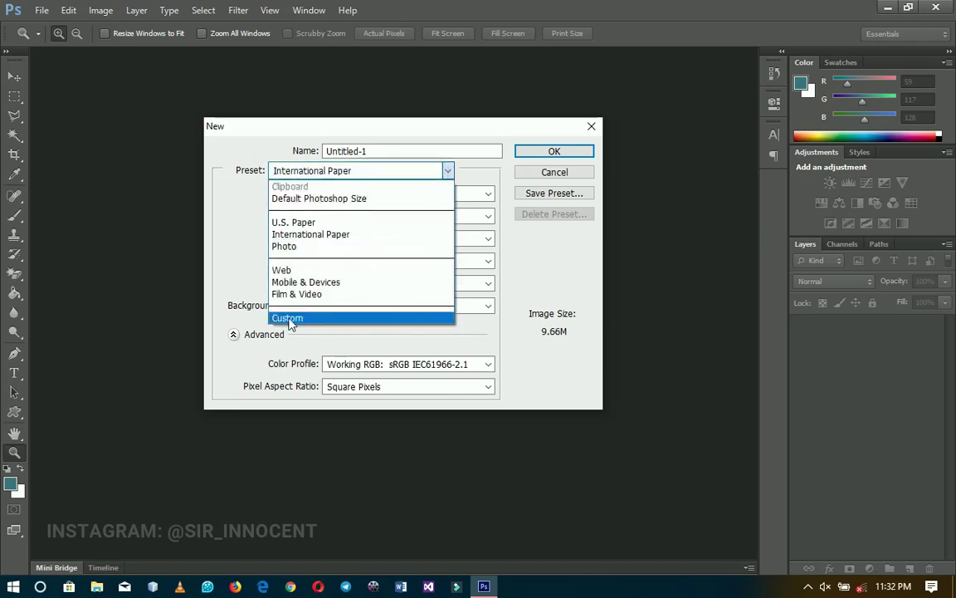
click(319, 319)
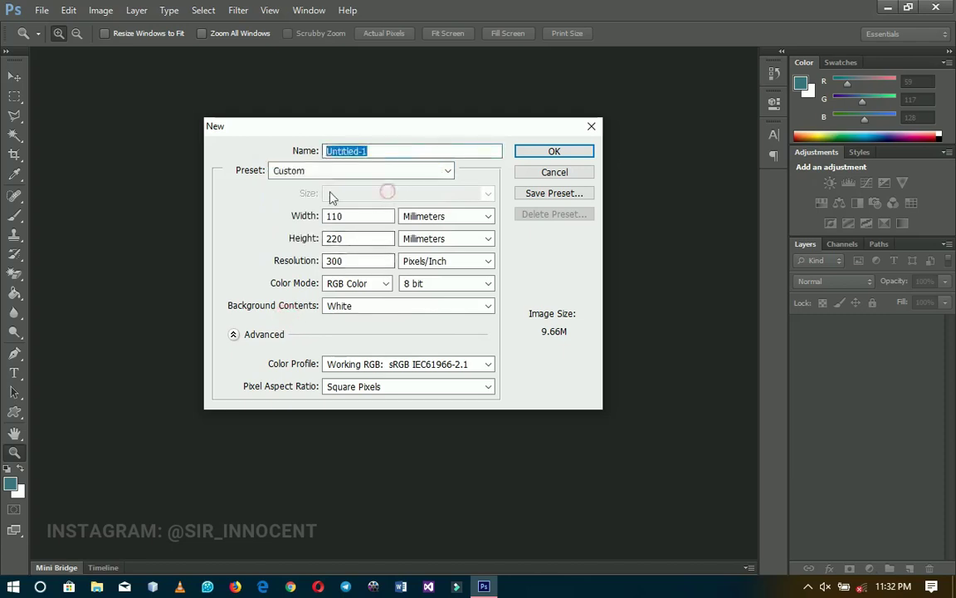
click(310, 171)
click(311, 174)
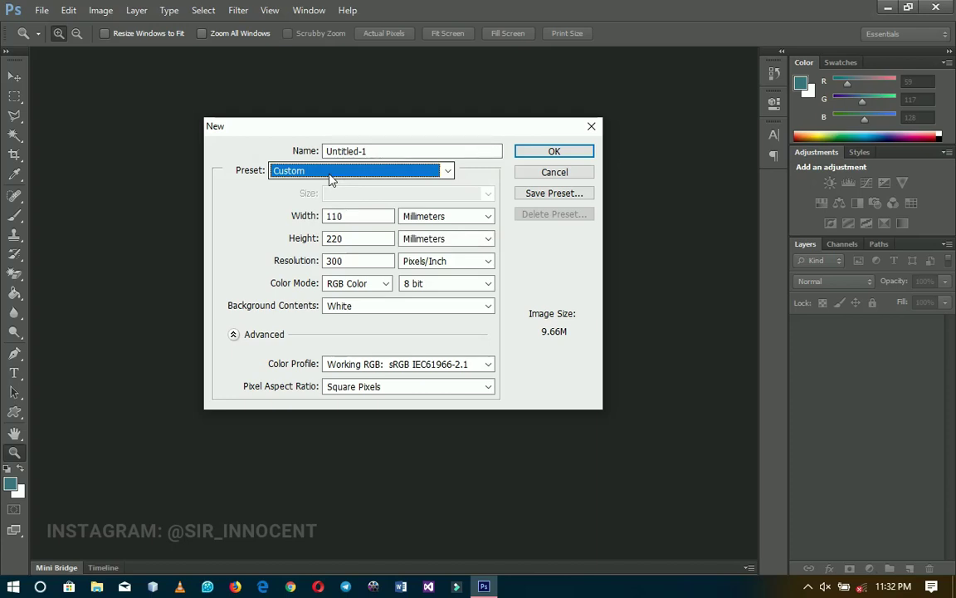
- Switch the custom document's units to inches and set its width to 36 and height to 60
click(465, 217)
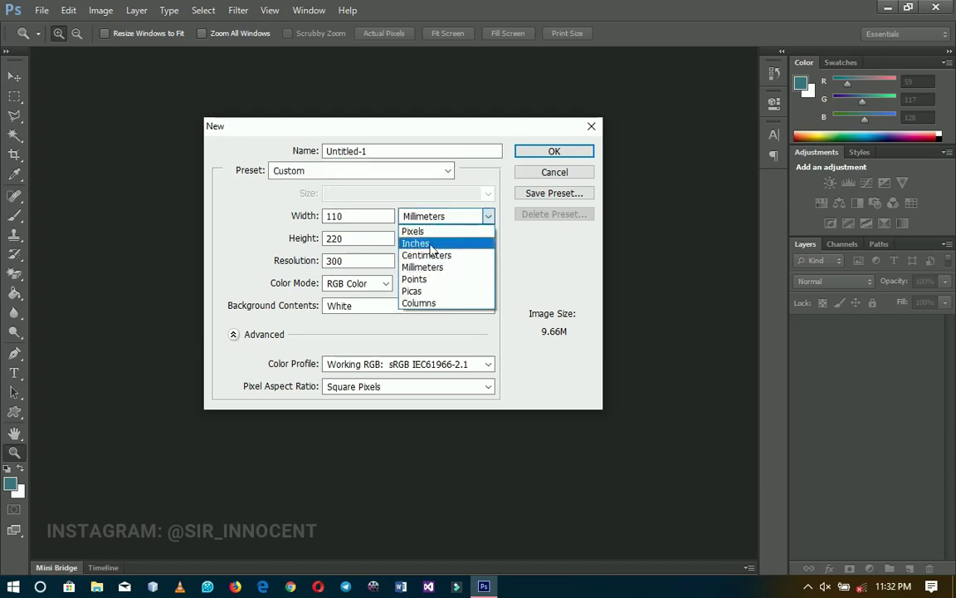
click(430, 244)
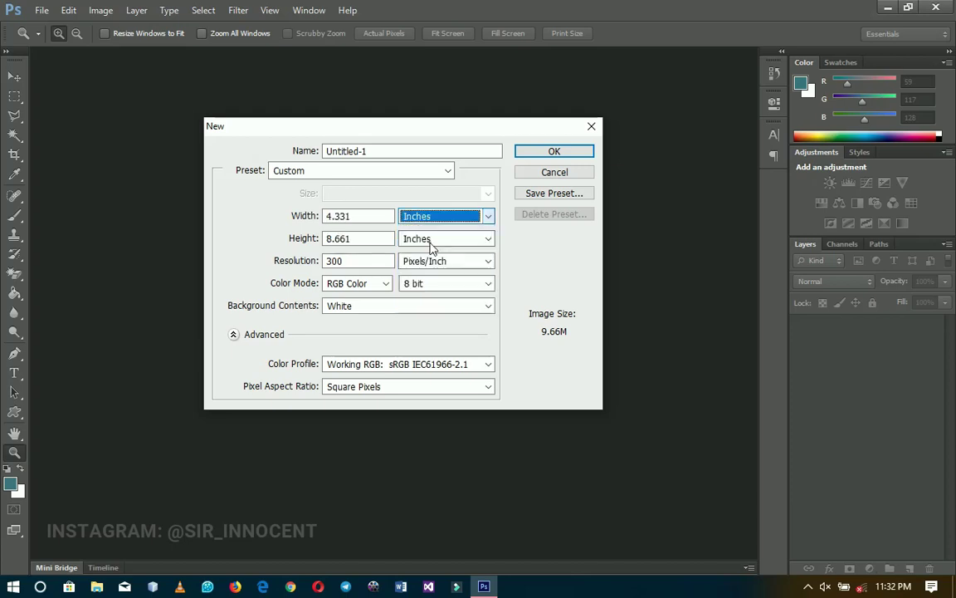
double_click(364, 215)
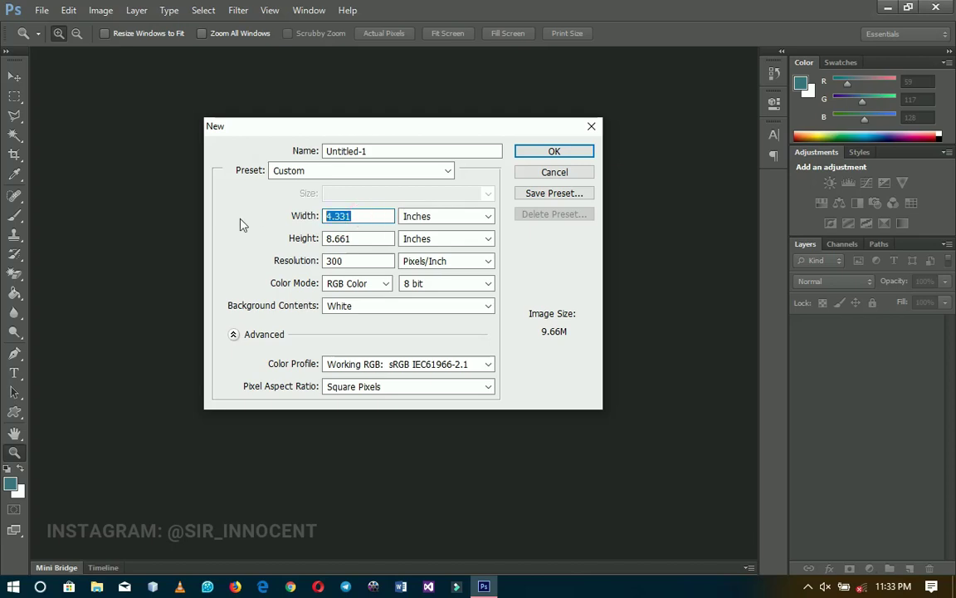
text(36)
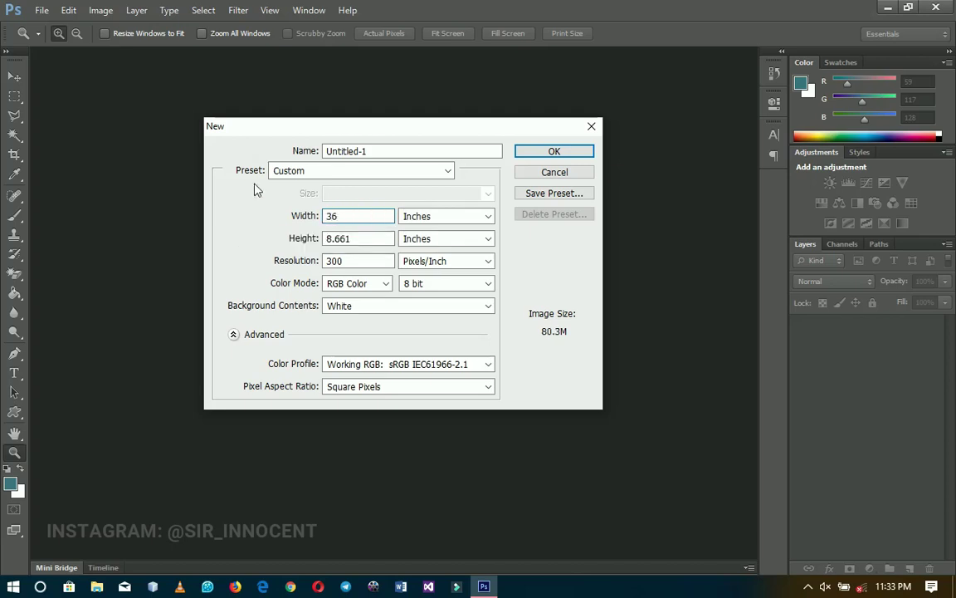
double_click(366, 238)
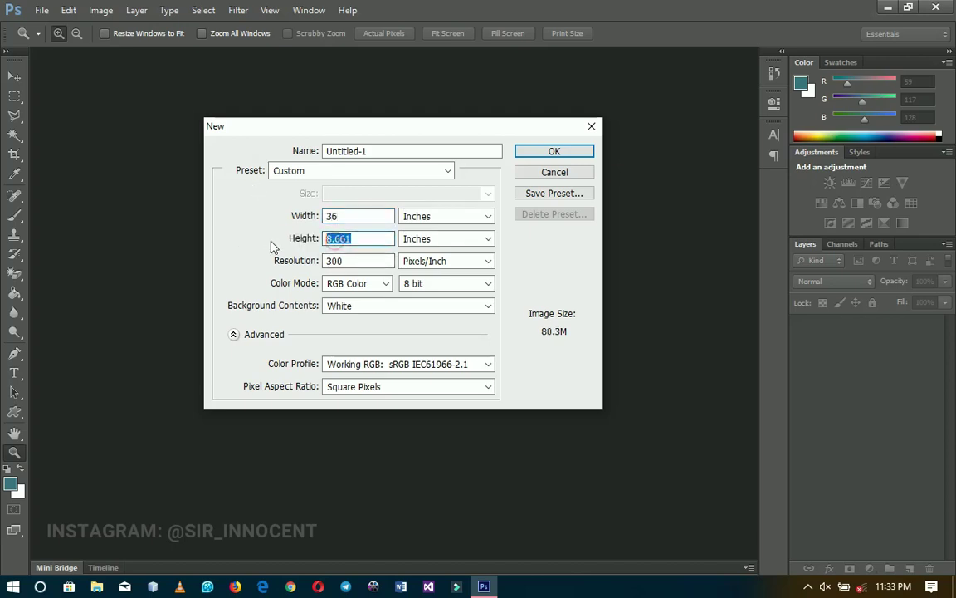
text(60)
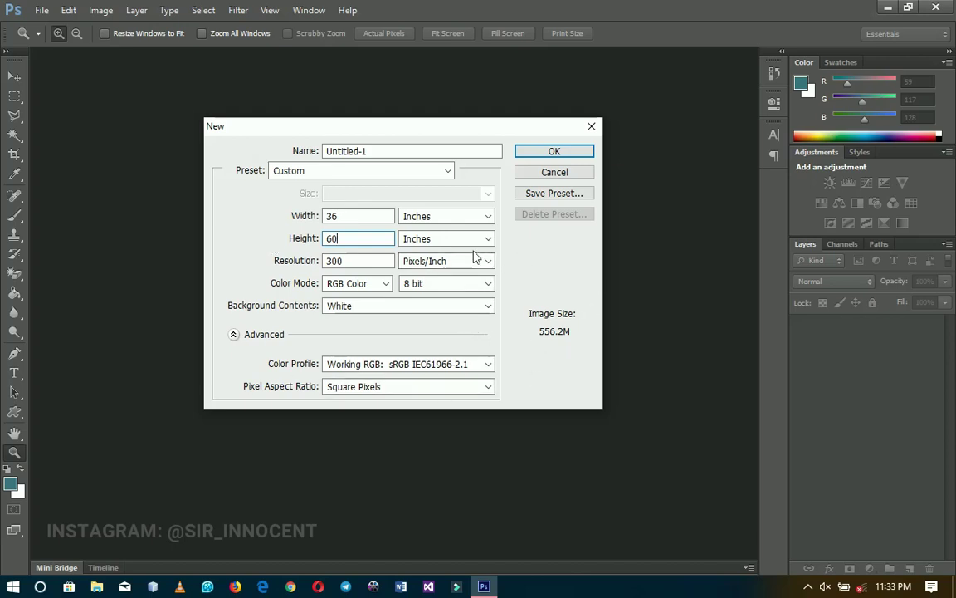
click(390, 216)
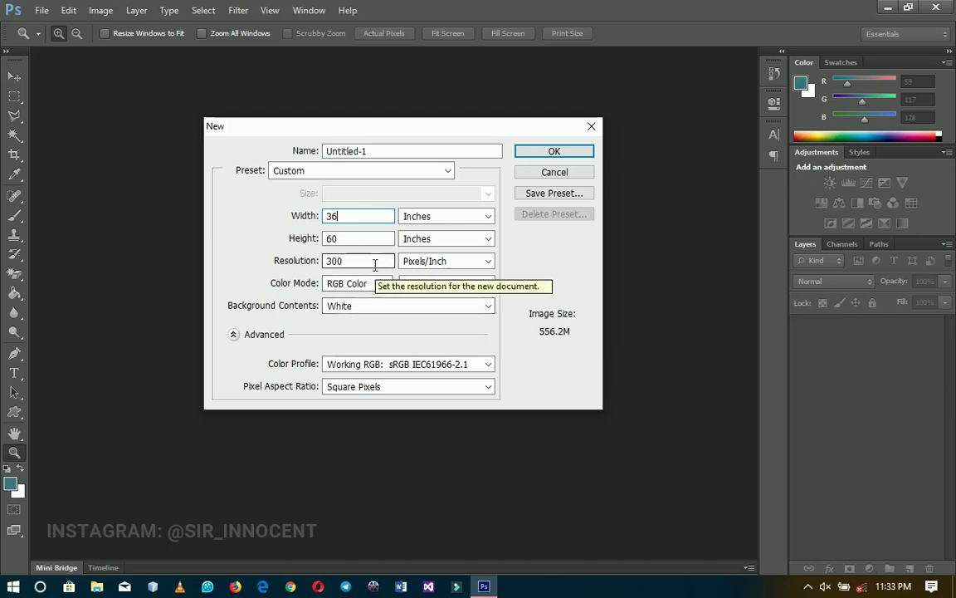
- Set the resolution to 150 pixels/inch and create the custom document
click(289, 262)
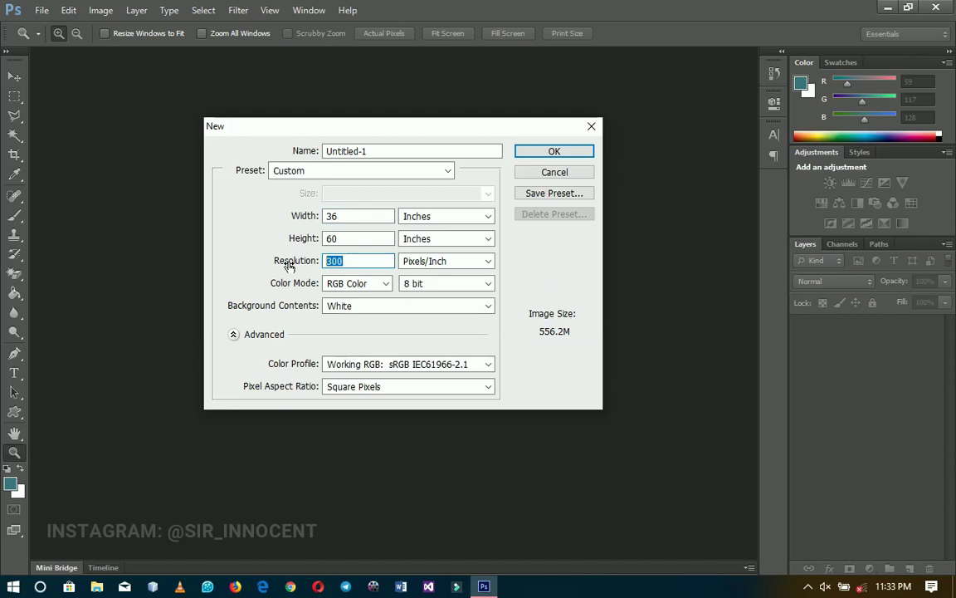
text(150)
click(554, 151)
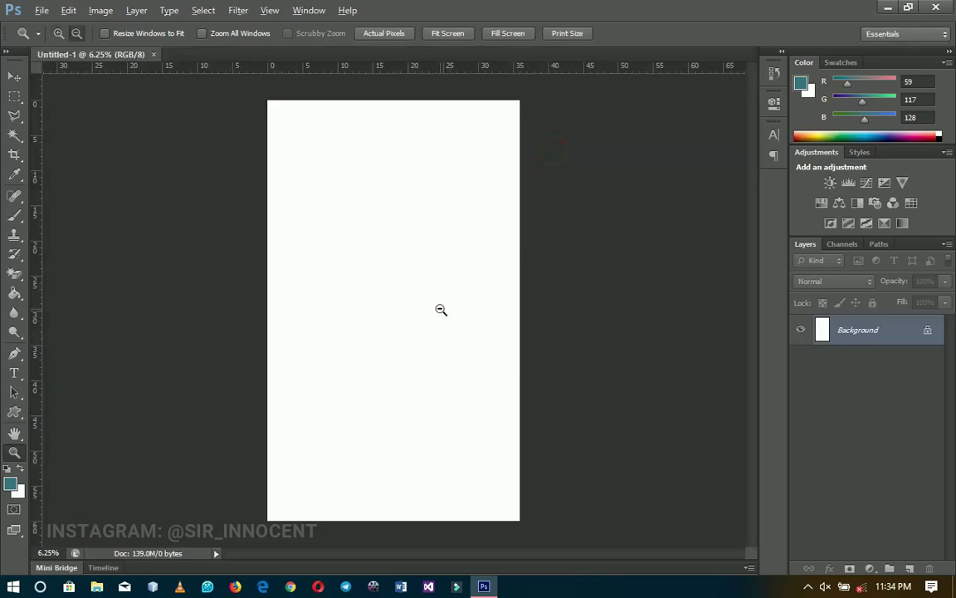
alt+click(436, 337)
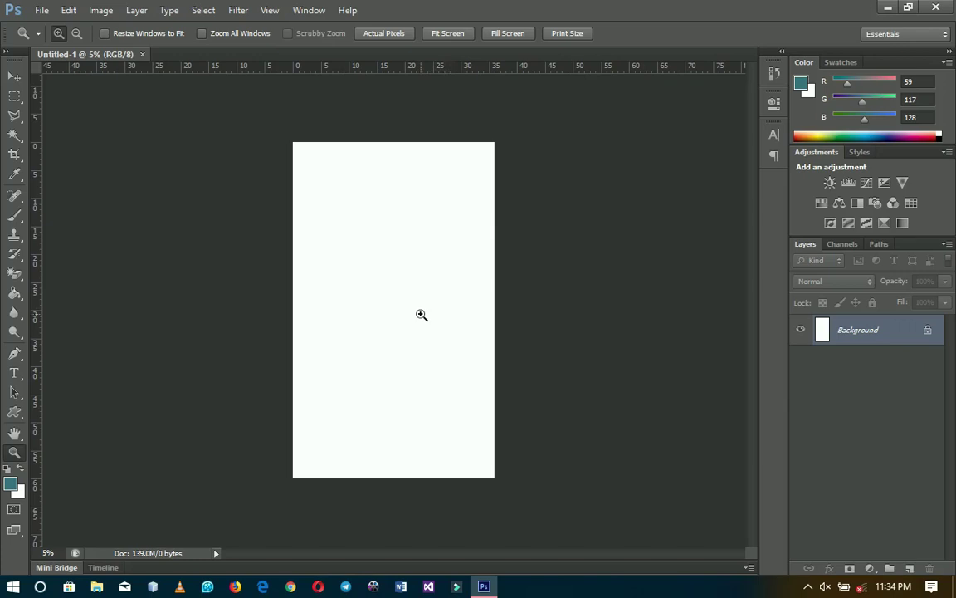
- Create a second document from the International Paper A4 size
click(41, 10)
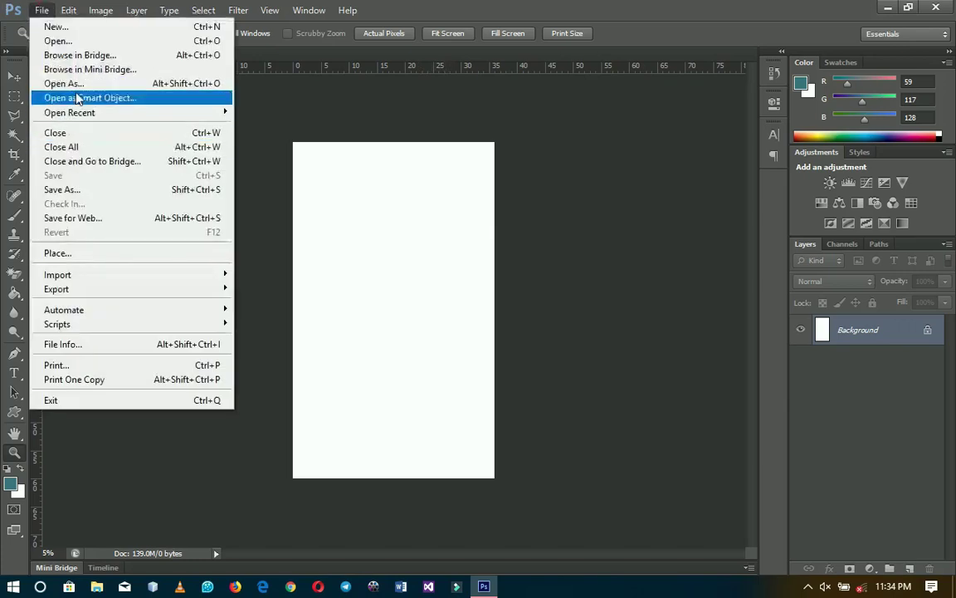
click(77, 26)
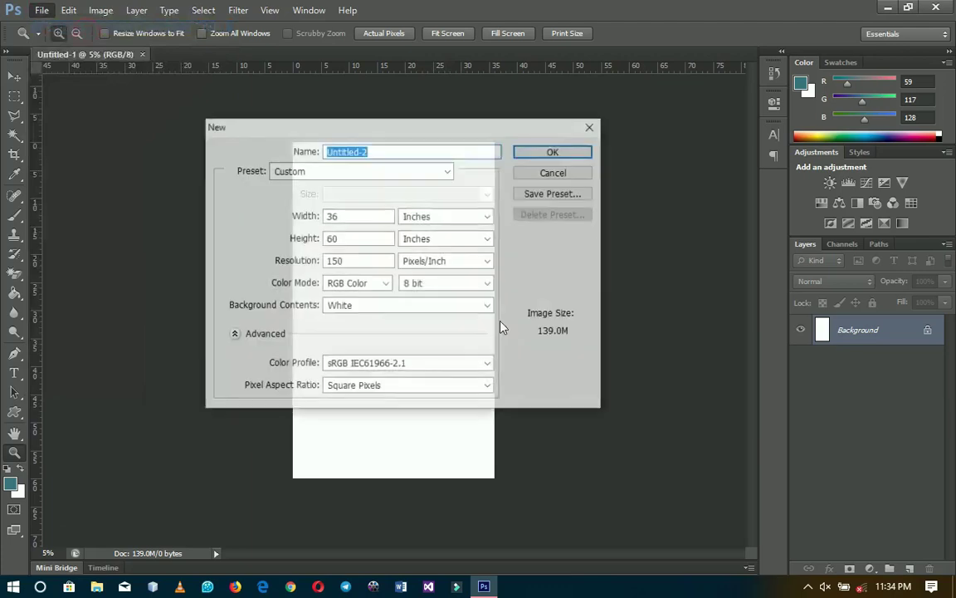
click(341, 171)
click(332, 238)
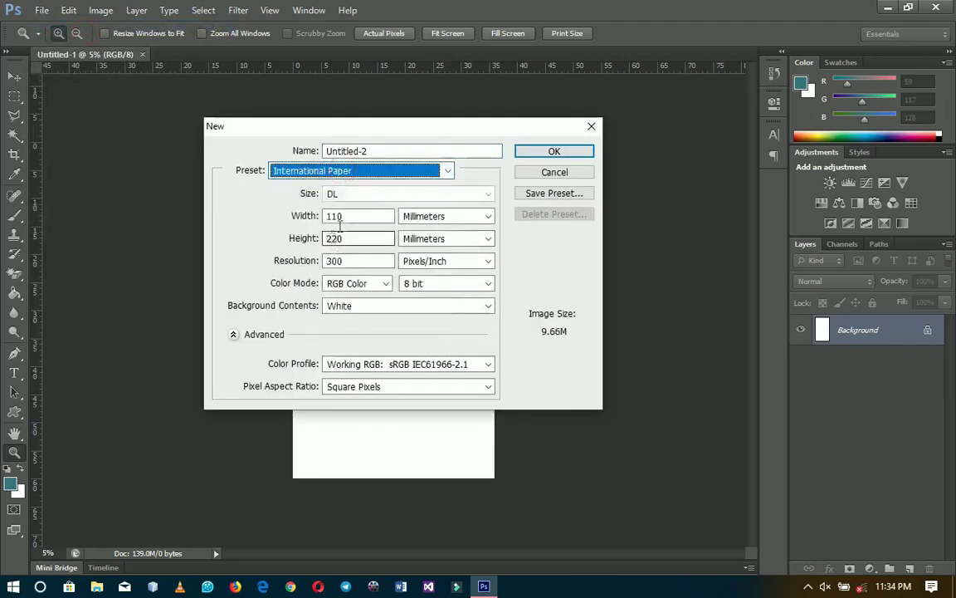
click(347, 202)
click(316, 204)
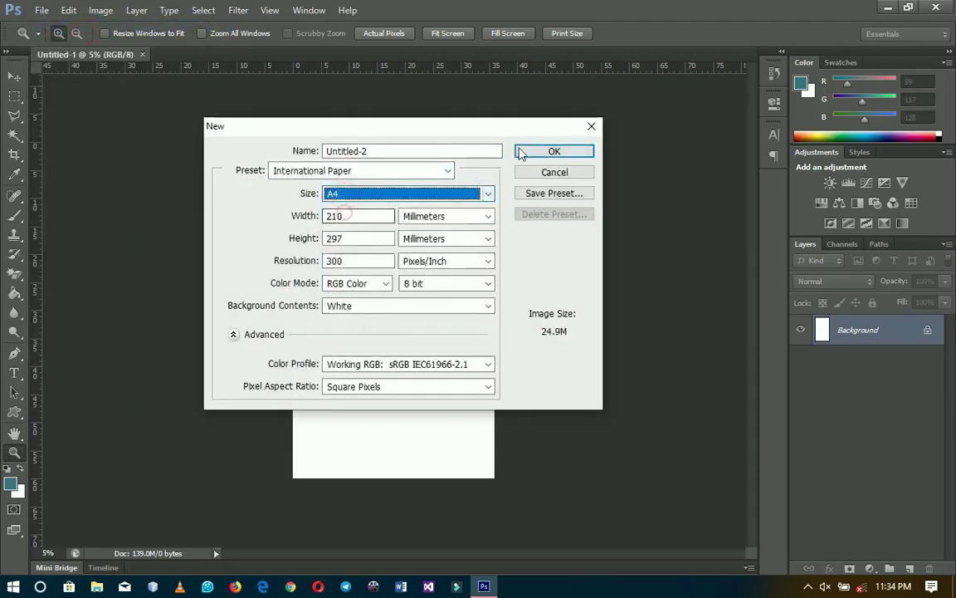
click(520, 150)
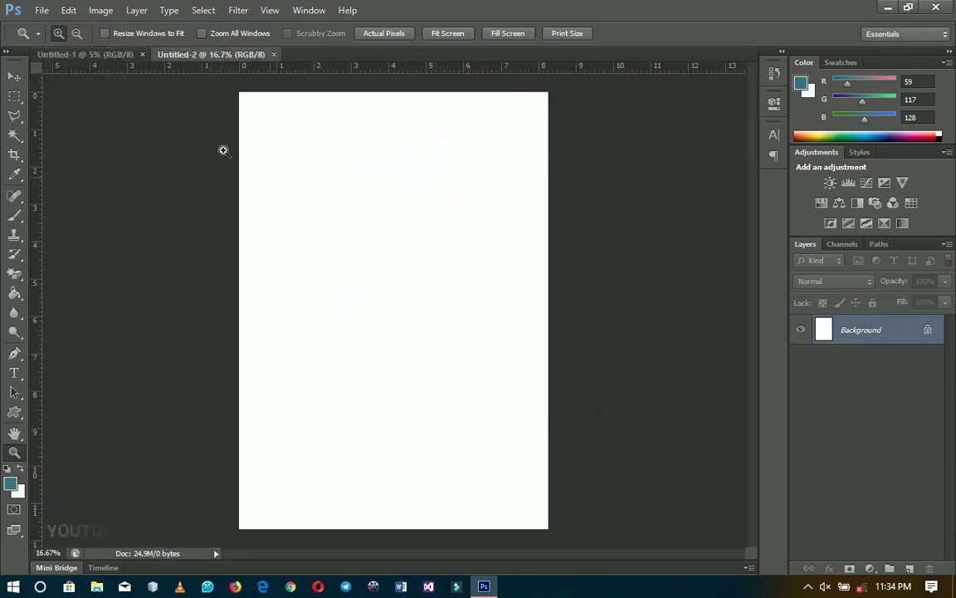
- Return to the custom banner-size document and check its dimensions in Image Size without changing them
click(91, 51)
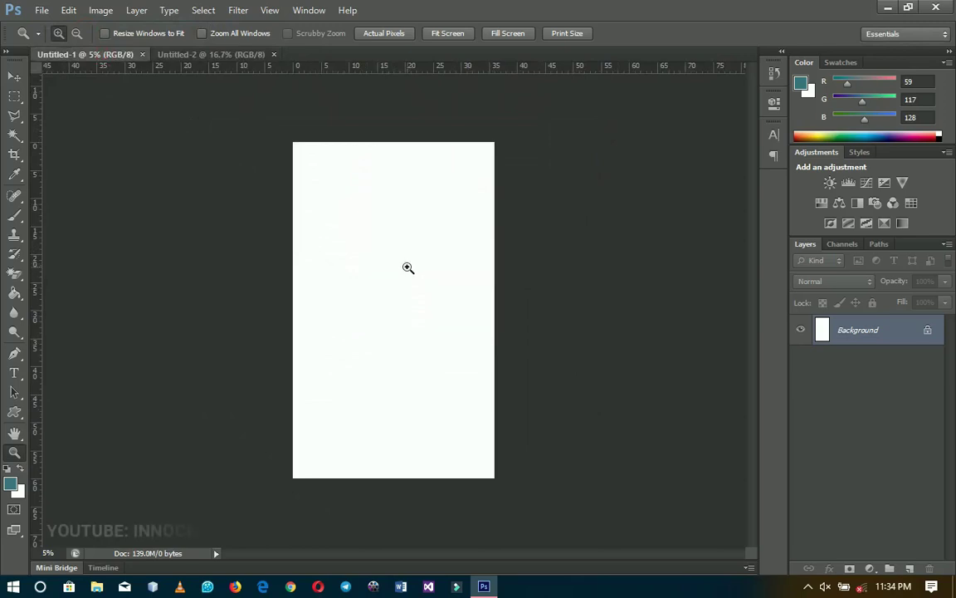
click(84, 13)
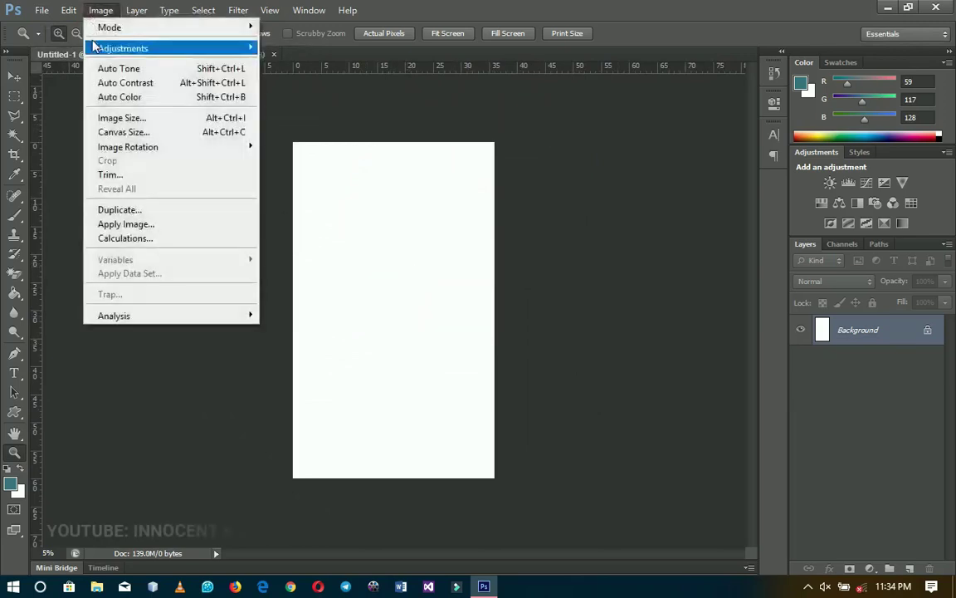
click(117, 119)
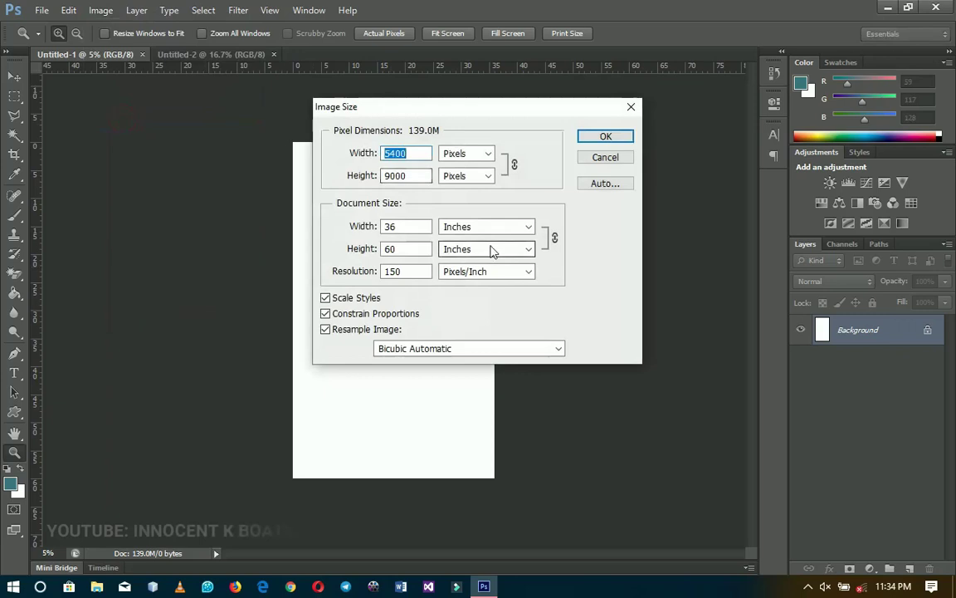
click(606, 162)
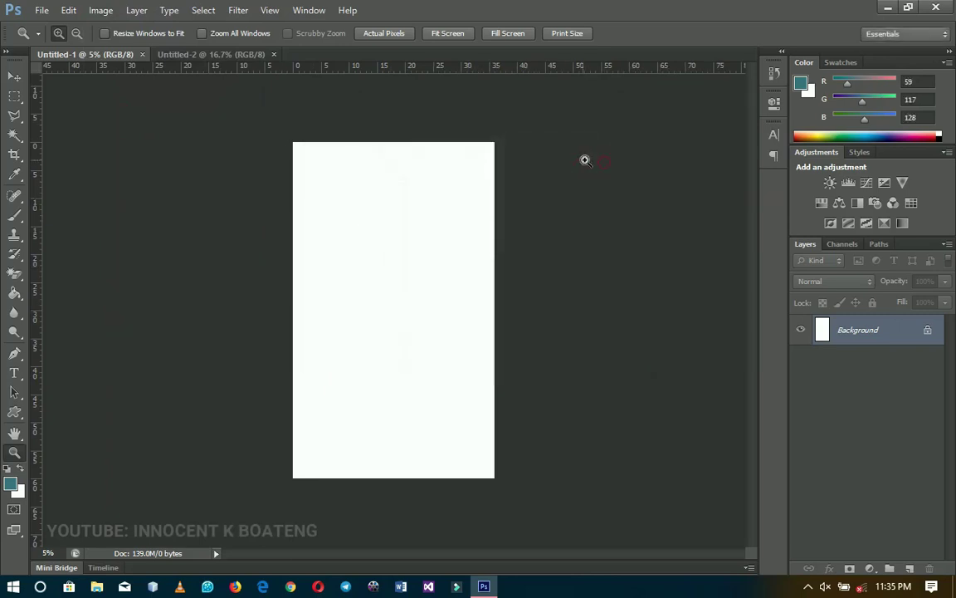
- Compare the A4 document with the custom 36 × 60 inch document, fitting the custom one on screen
click(190, 55)
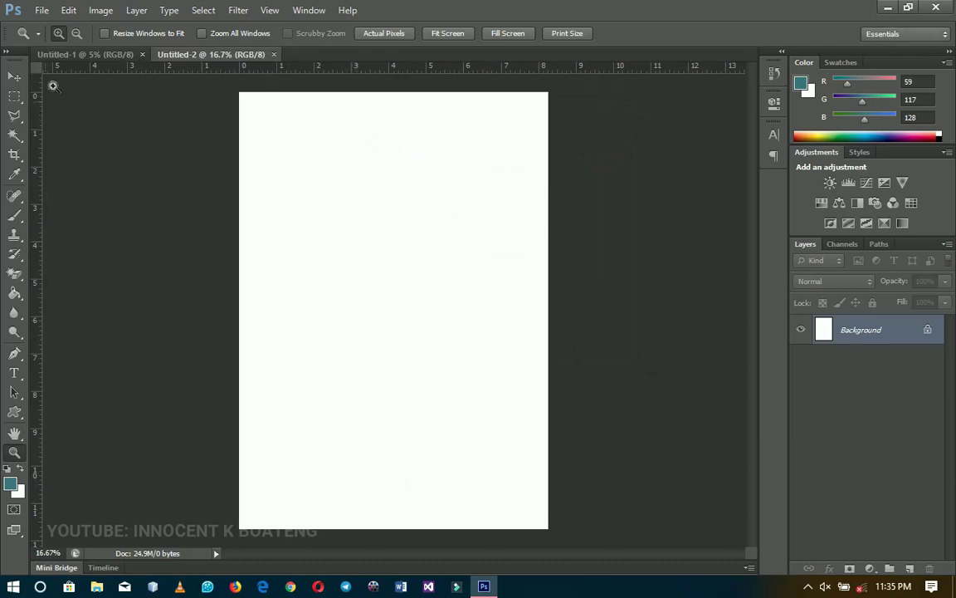
click(90, 55)
right_click(383, 252)
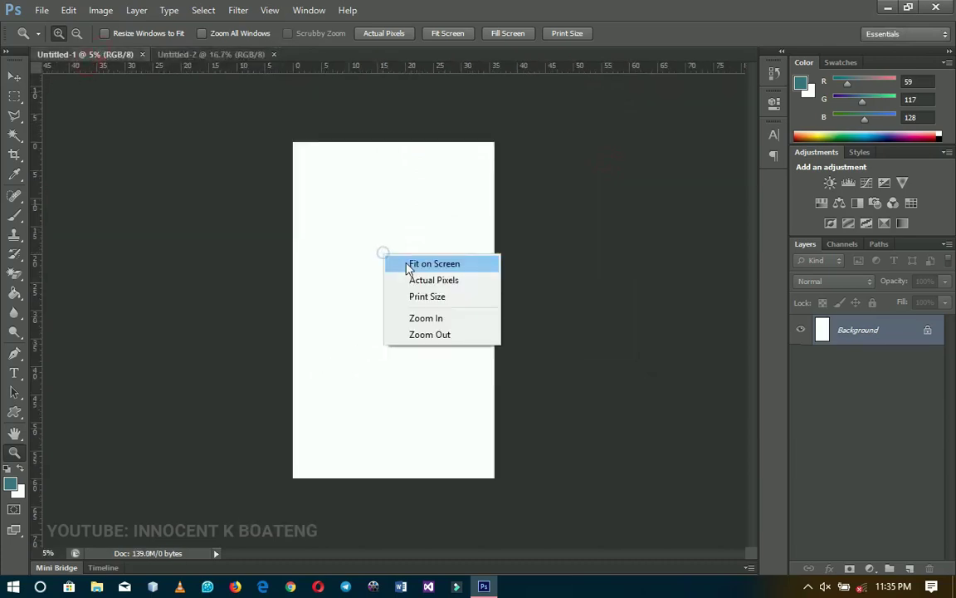
click(405, 262)
right_click(405, 276)
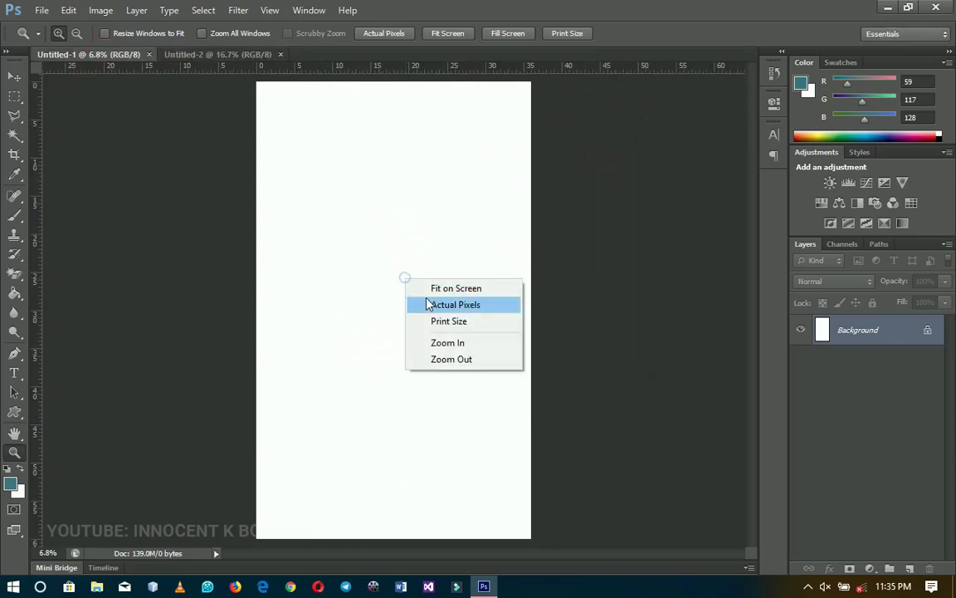
click(436, 292)
key(ctrl+Tab)
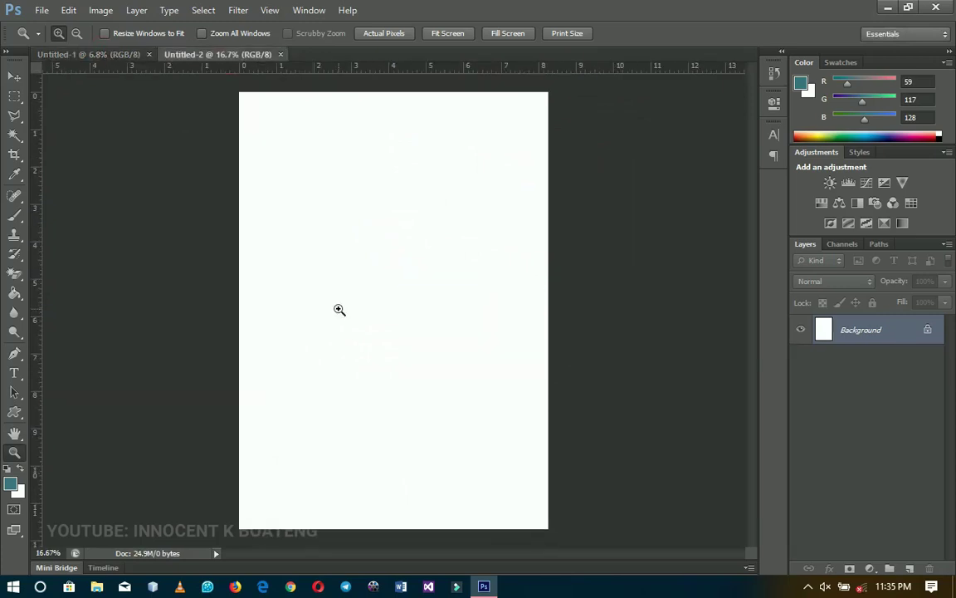
click(85, 54)
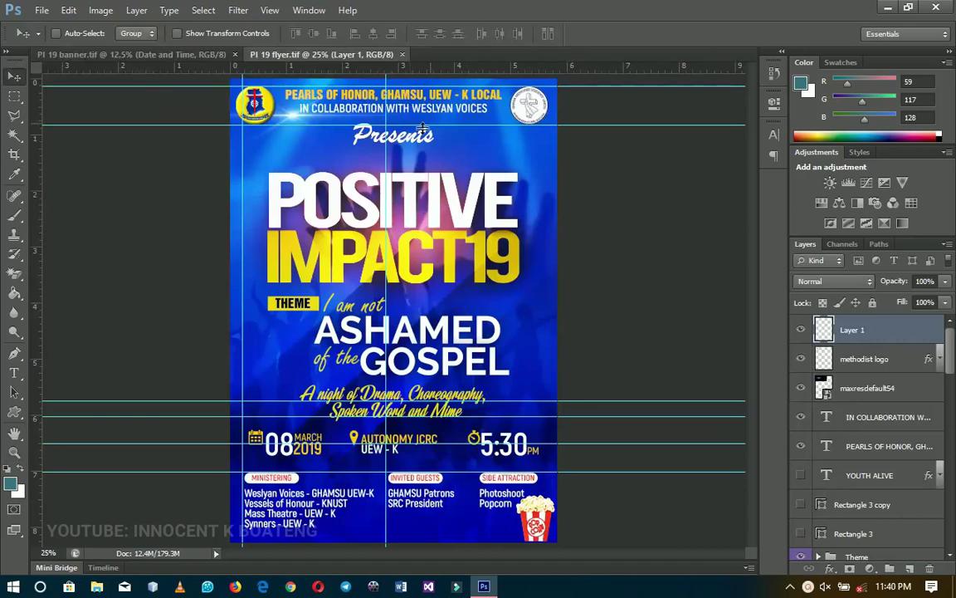
- Compare the finished designs in PI 19 banner.tif and PI 19 flyer.tif, ending on the banner
click(165, 54)
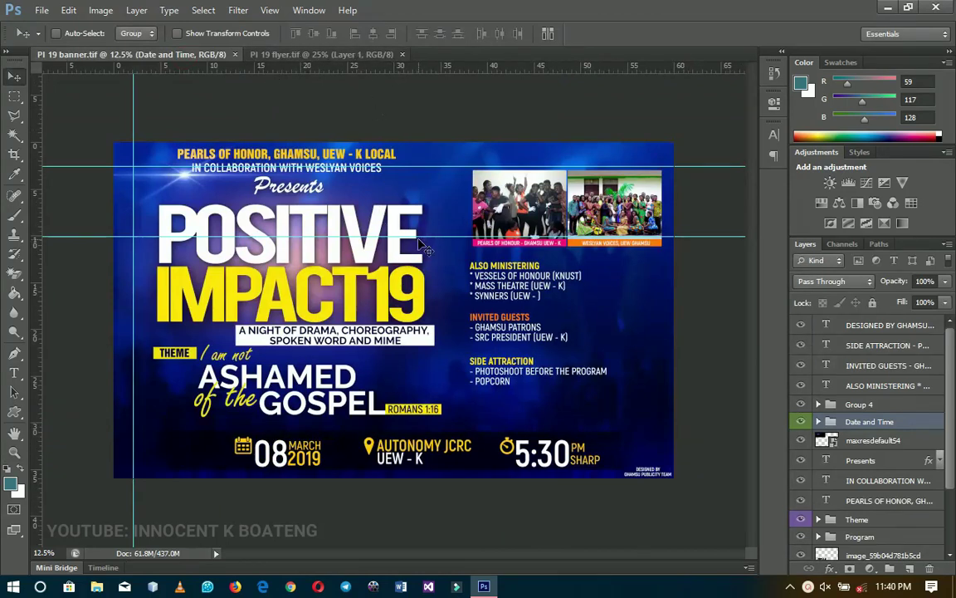
click(348, 54)
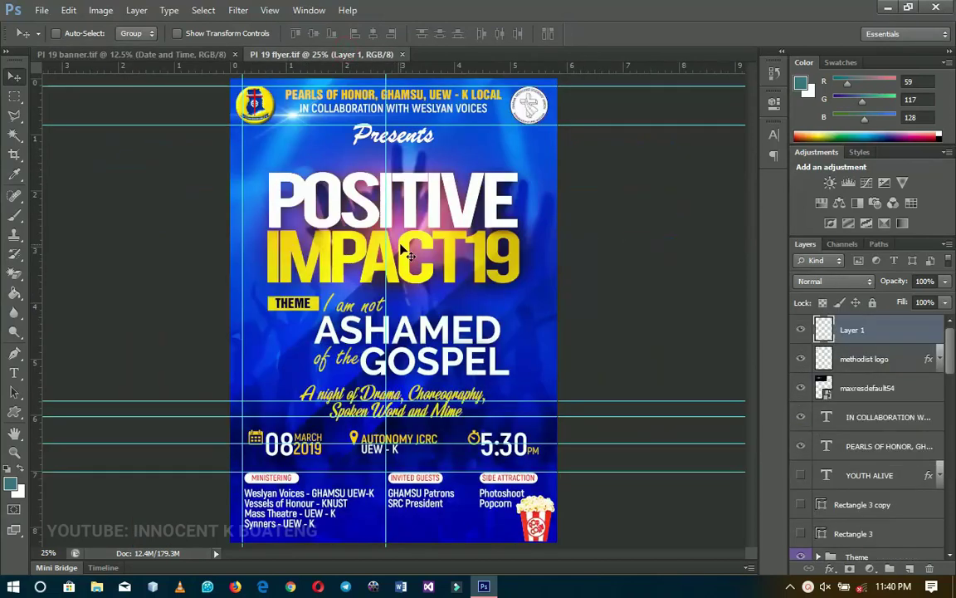
click(155, 53)
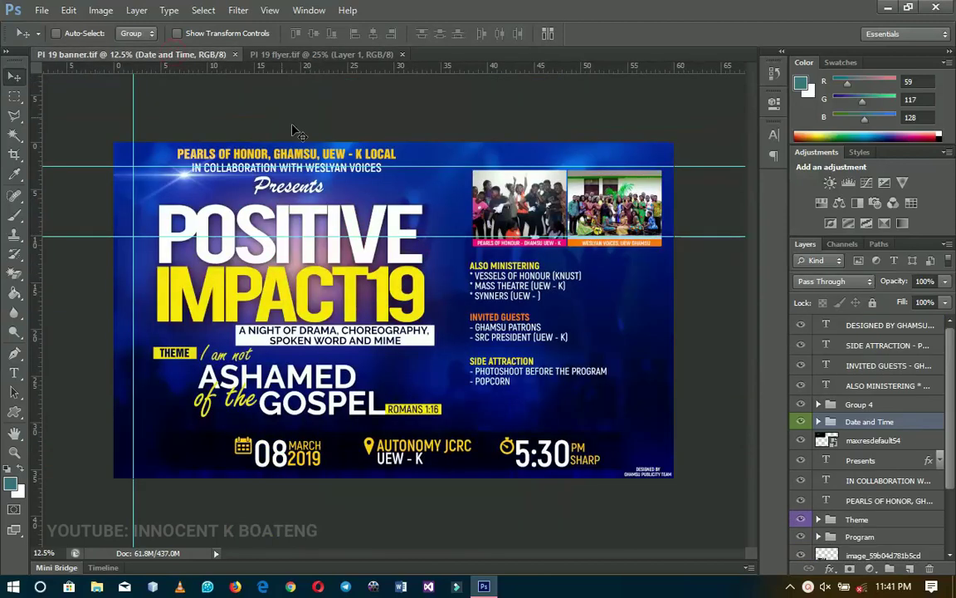
- Check the banner's document width and height in Image Size, leaving the values unchanged
click(100, 10)
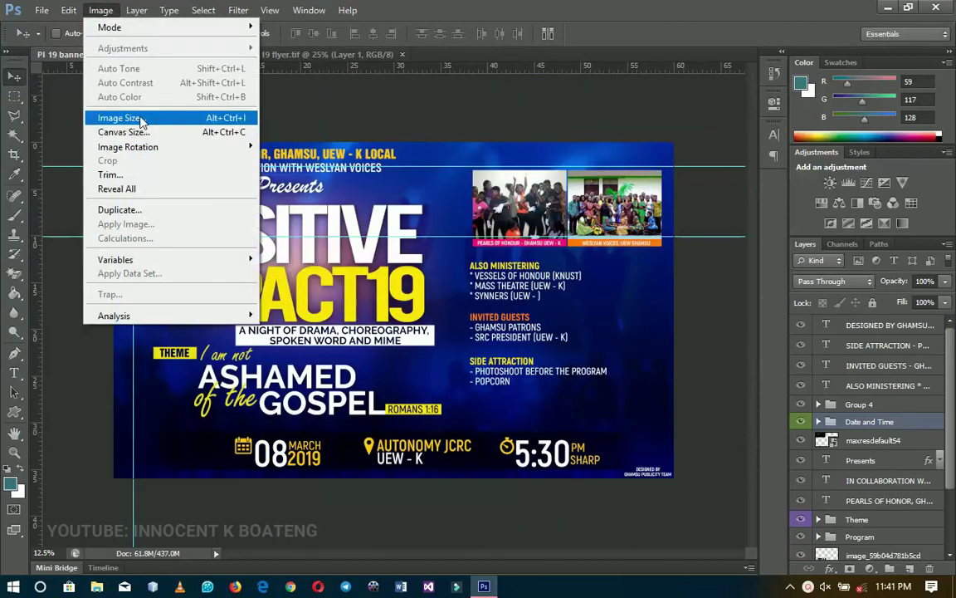
click(133, 118)
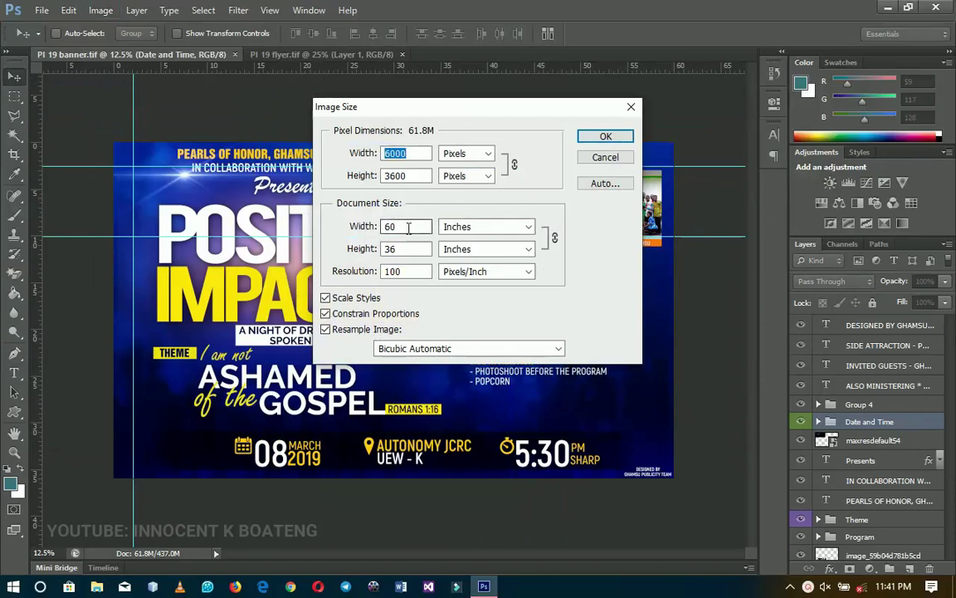
double_click(393, 223)
key(Tab)
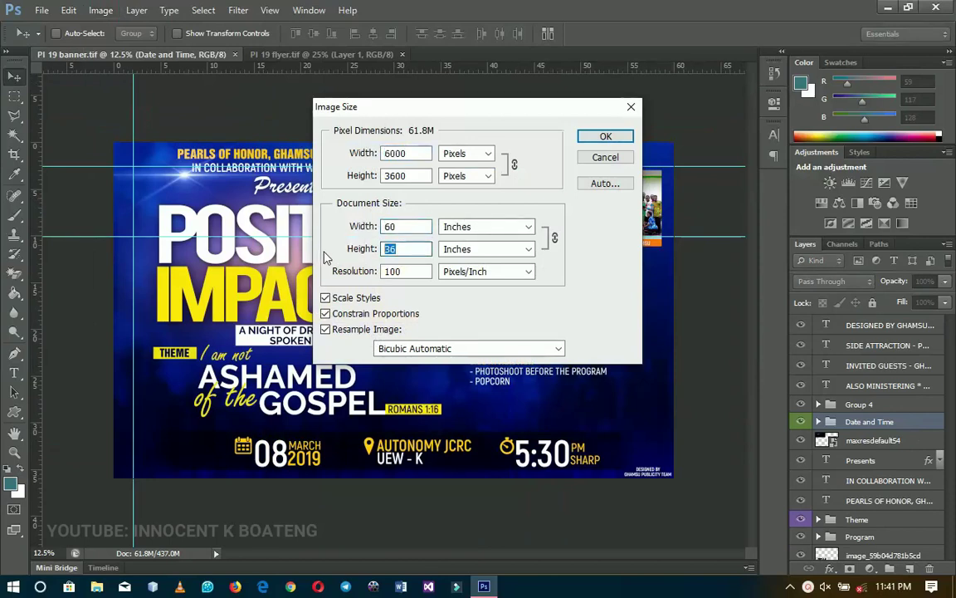
click(607, 158)
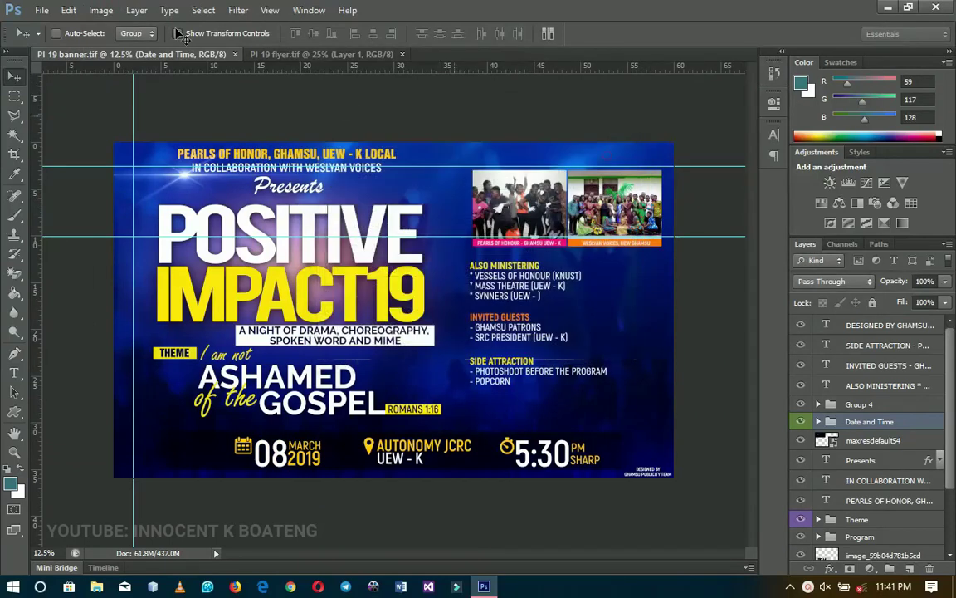
- Switch to PI 19 flyer.tif and check its document dimensions in Image Size
click(285, 56)
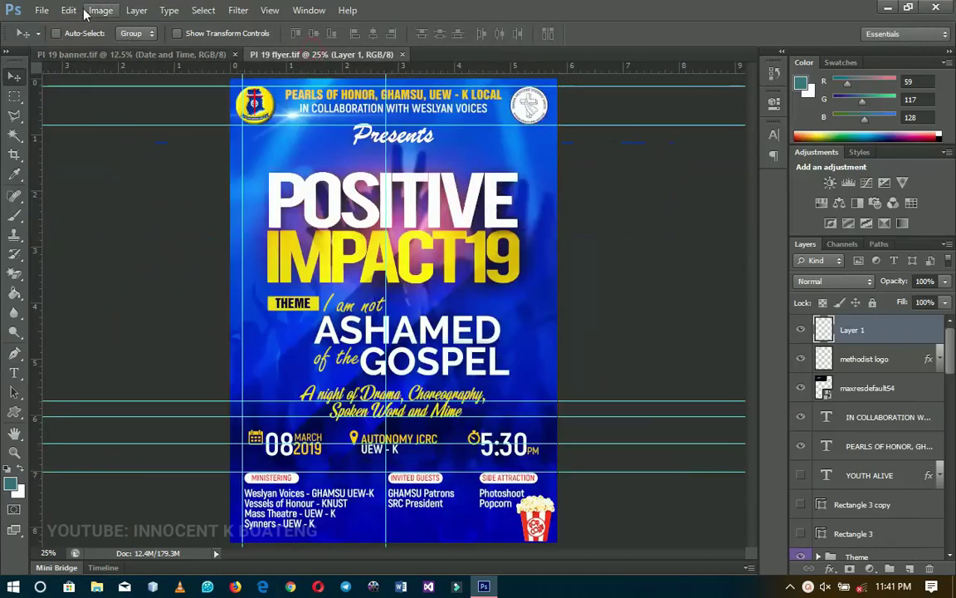
click(100, 10)
click(131, 121)
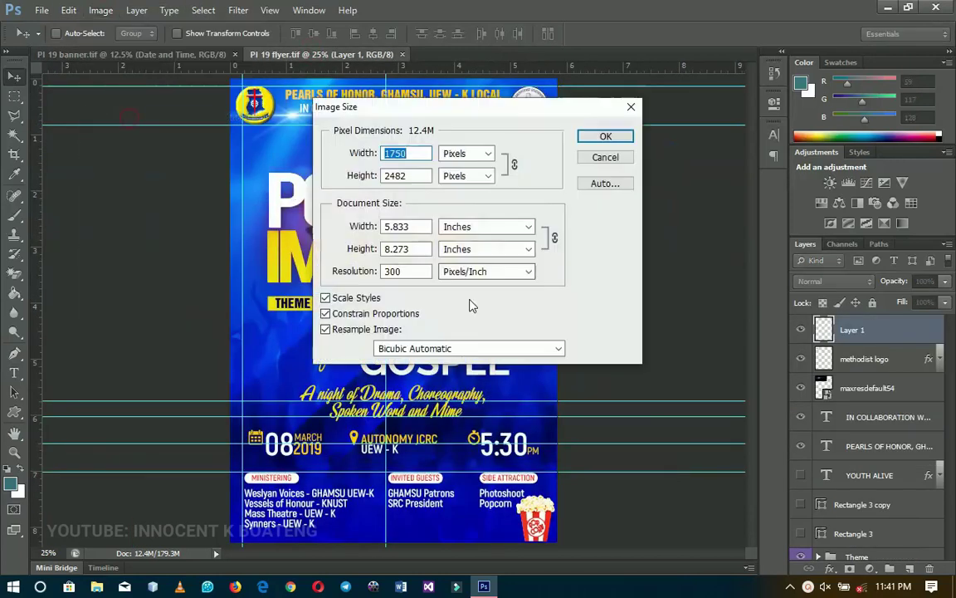
drag(420, 226, 314, 214)
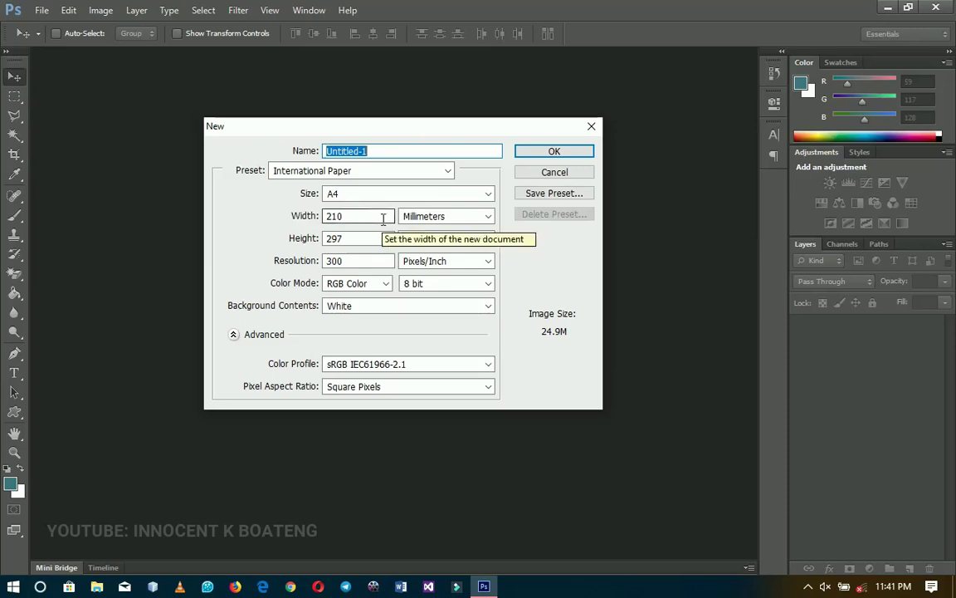
- Try a custom width of 43 mm in the new document settings
double_click(382, 217)
text(43)
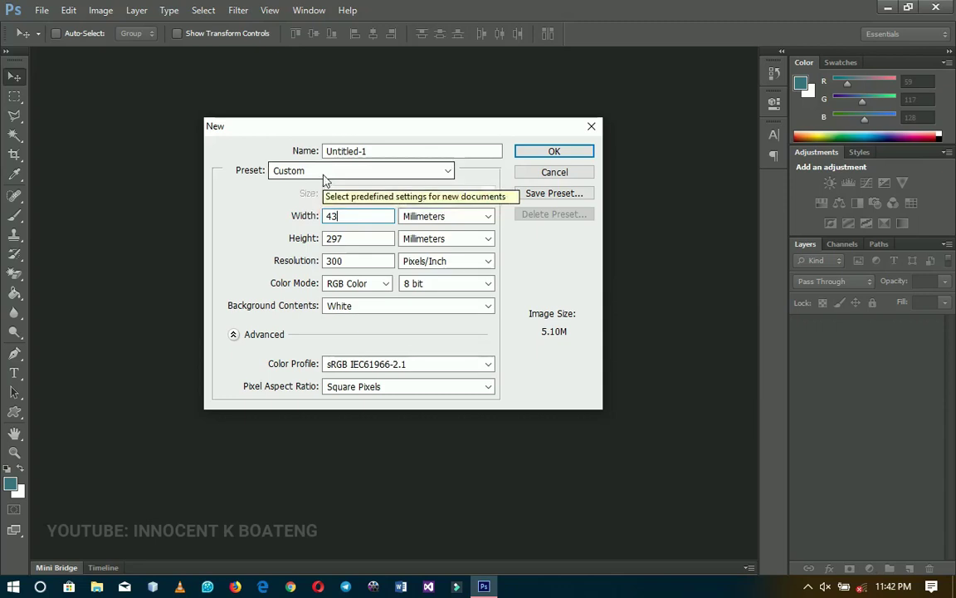
double_click(331, 216)
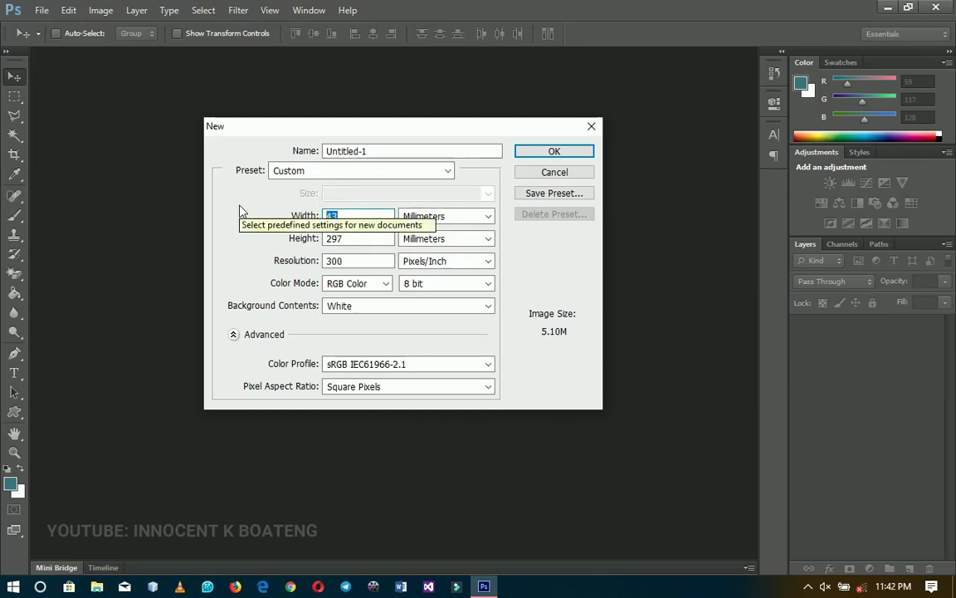
- Create the new document in inches with a width of 3.5 and a height of 2
click(474, 218)
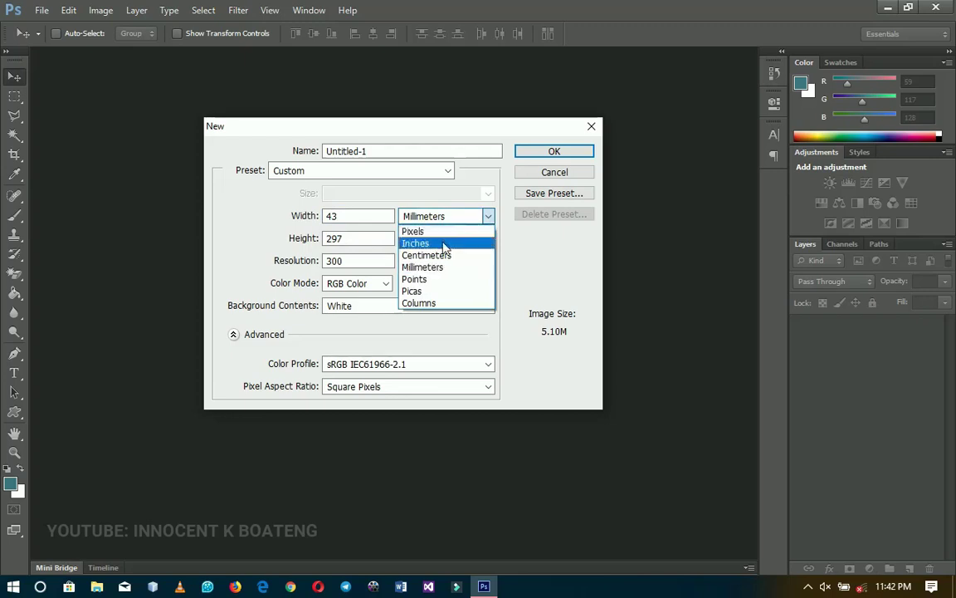
click(440, 243)
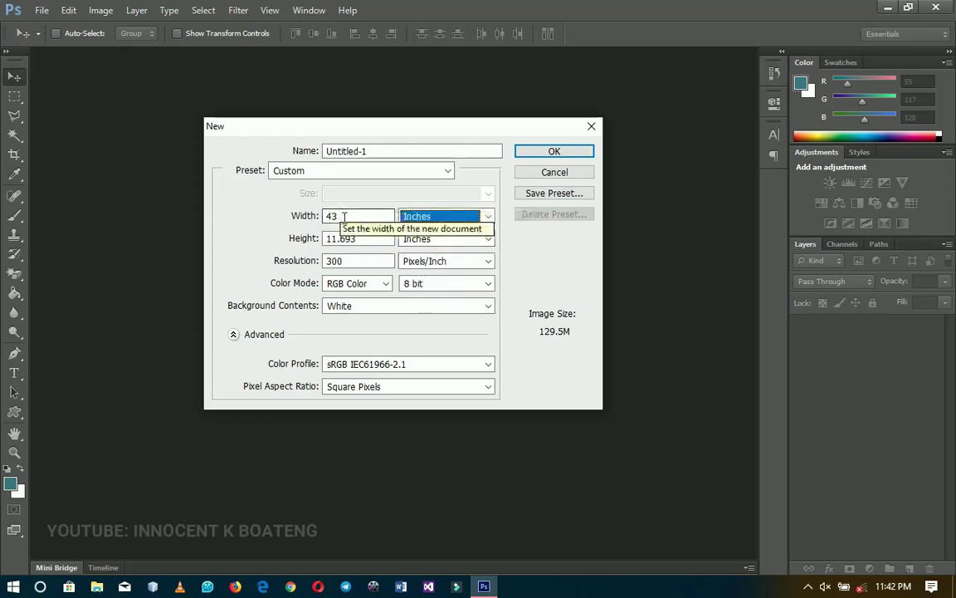
double_click(344, 216)
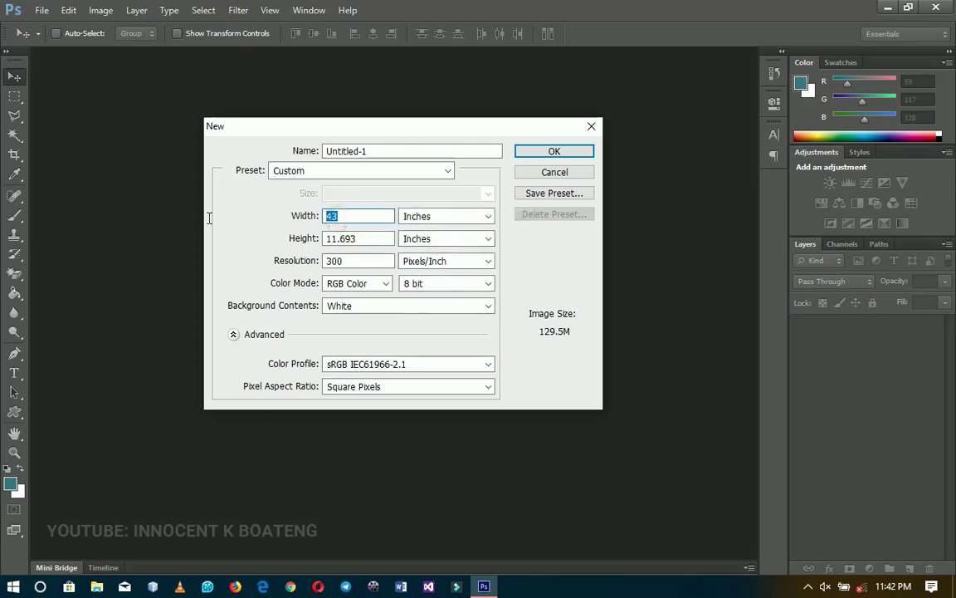
text(3.5)
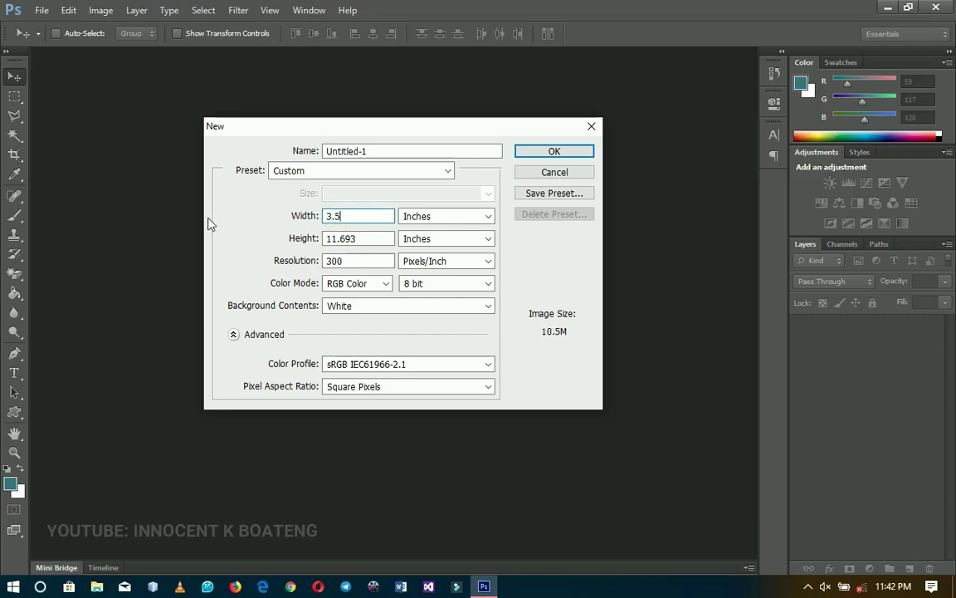
double_click(370, 238)
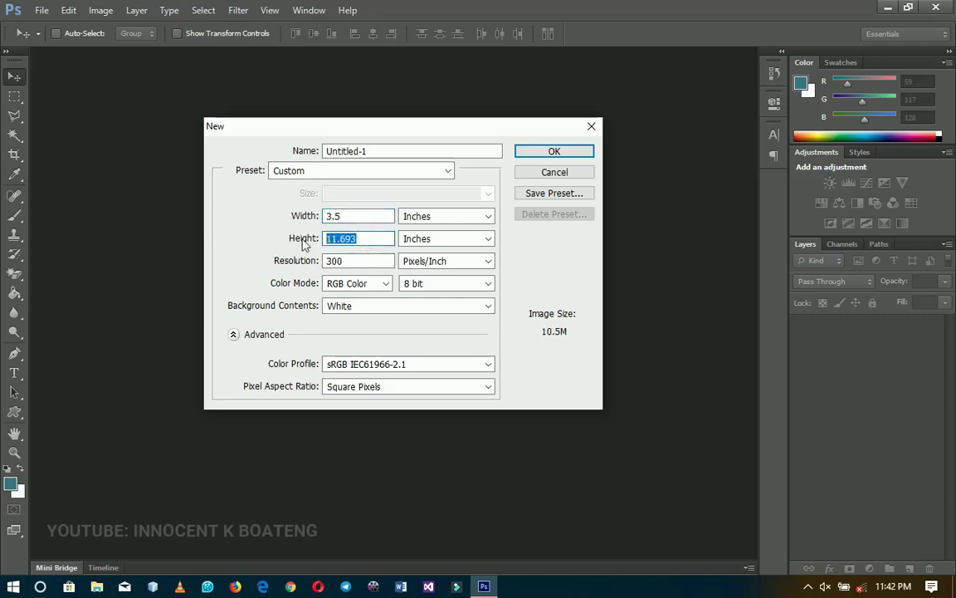
text(2)
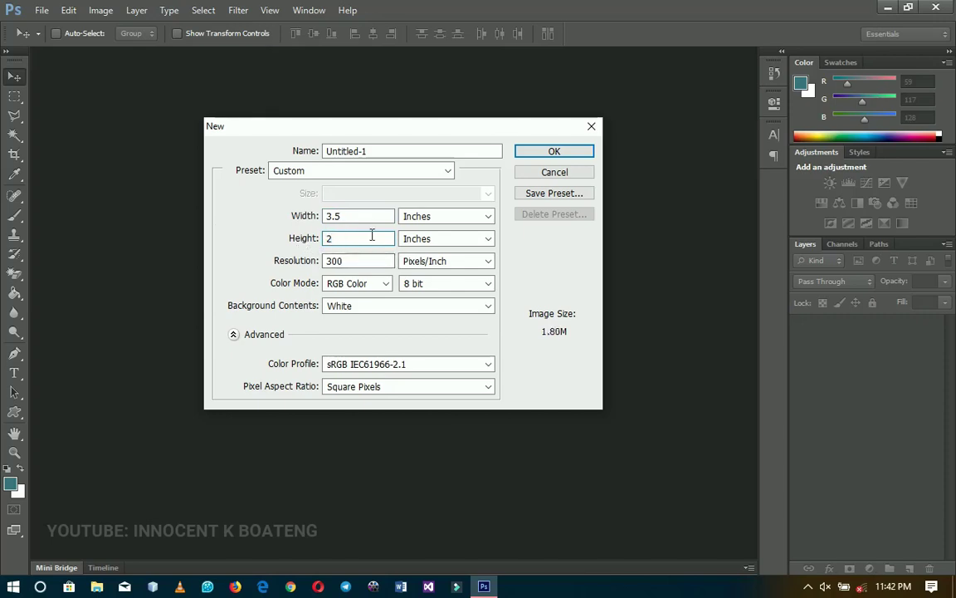
click(566, 153)
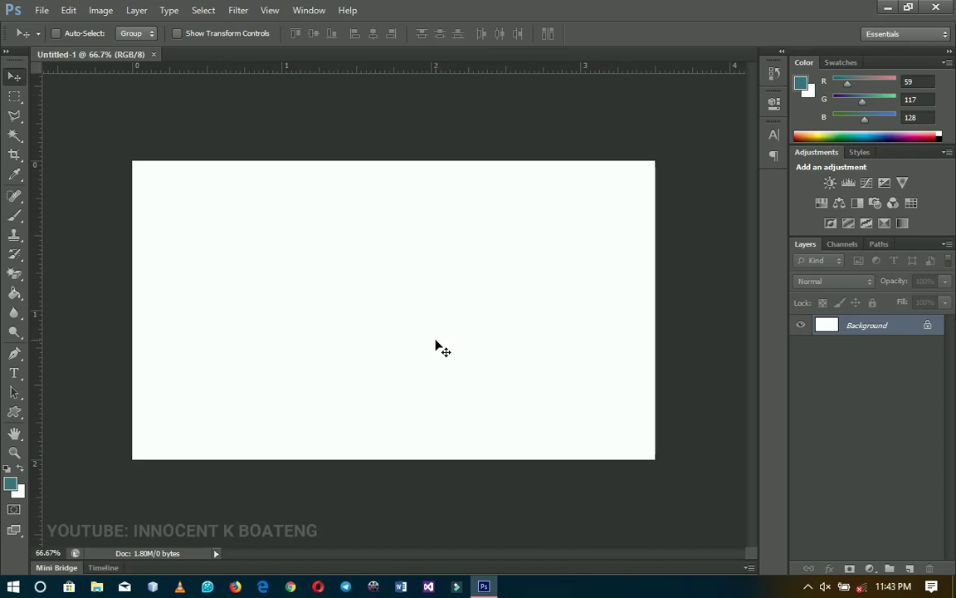
- Switch from Photoshop to the Windows desktop
key(super+d)
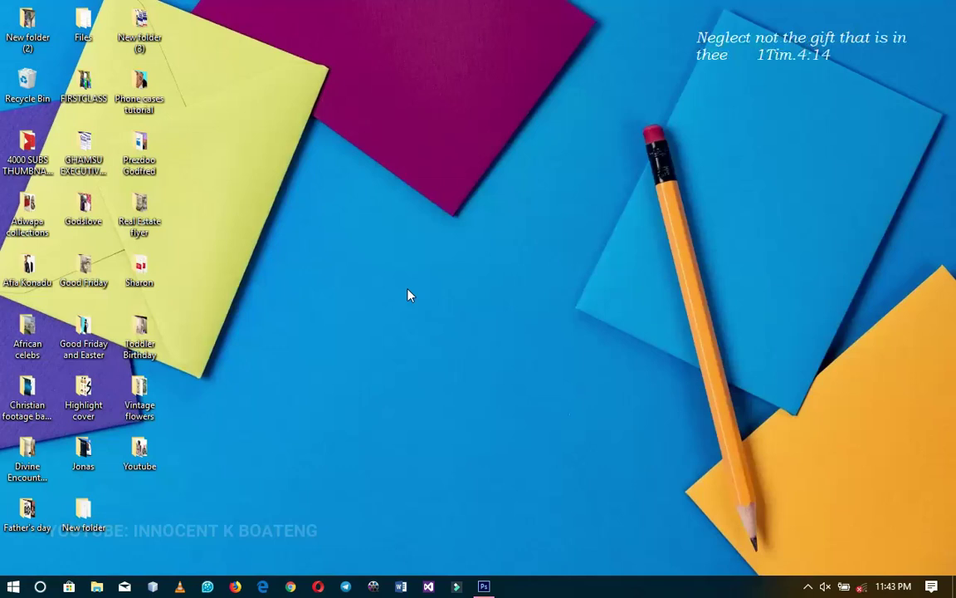